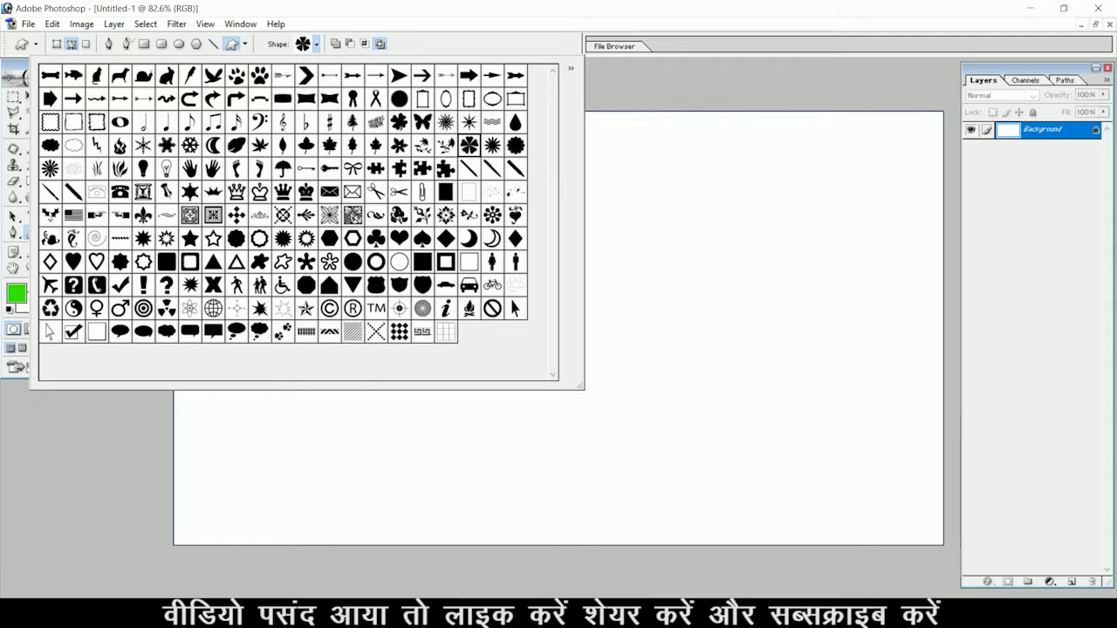
- Add a new layer, draw the five-petal flower custom shape on it as a path, and convert the path to a selection
left_click(508, 5)
key("ctrl+alt+shift+n")
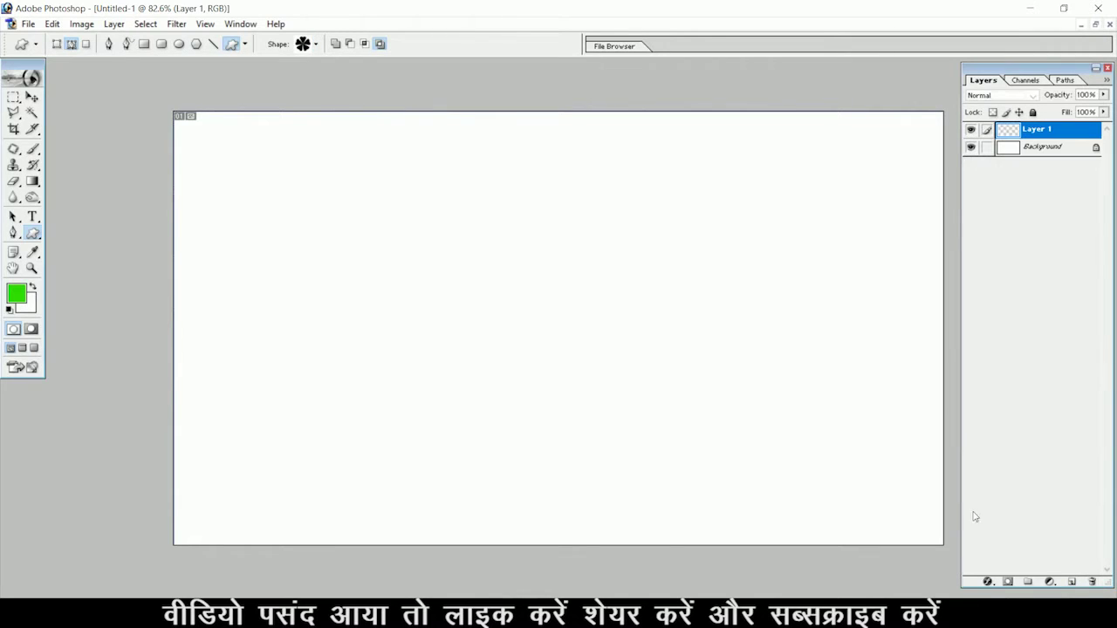
left_click_drag(335, 219, 595, 473)
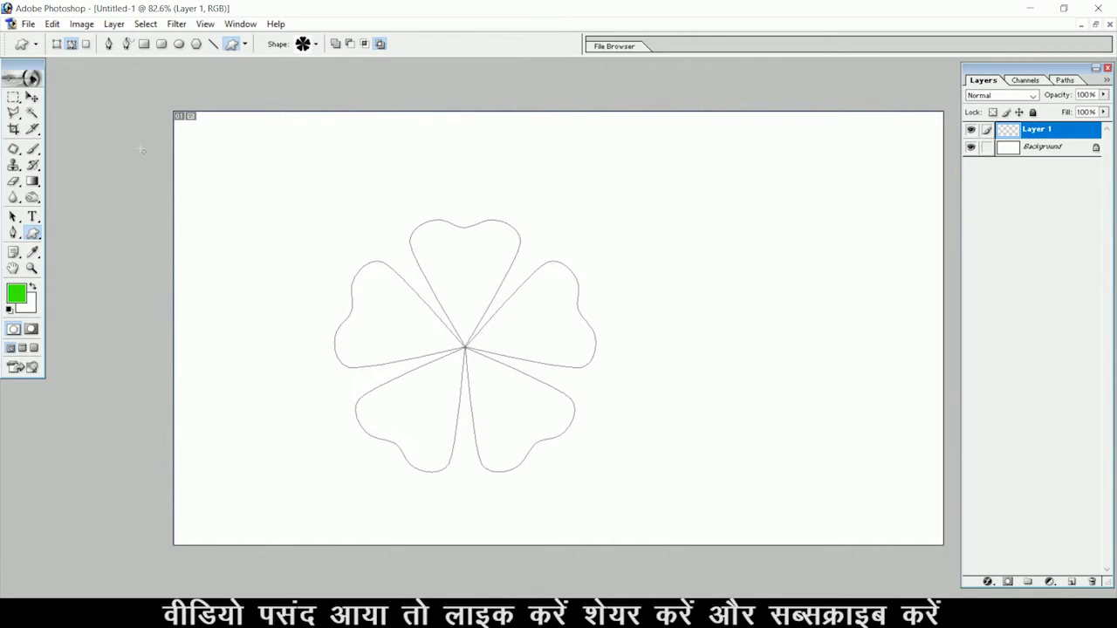
key("ctrl+Return")
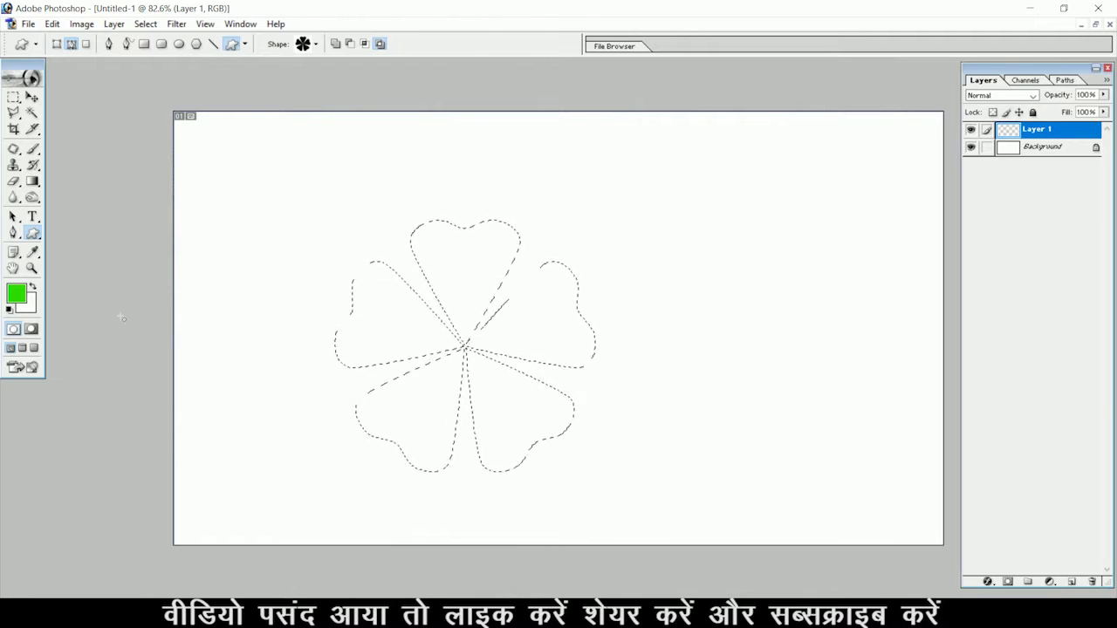
- Set the foreground color to a bright magenta and fill the flower selection with it
key("i")
left_click(16, 294)
left_click_drag(956, 328, 934, 224)
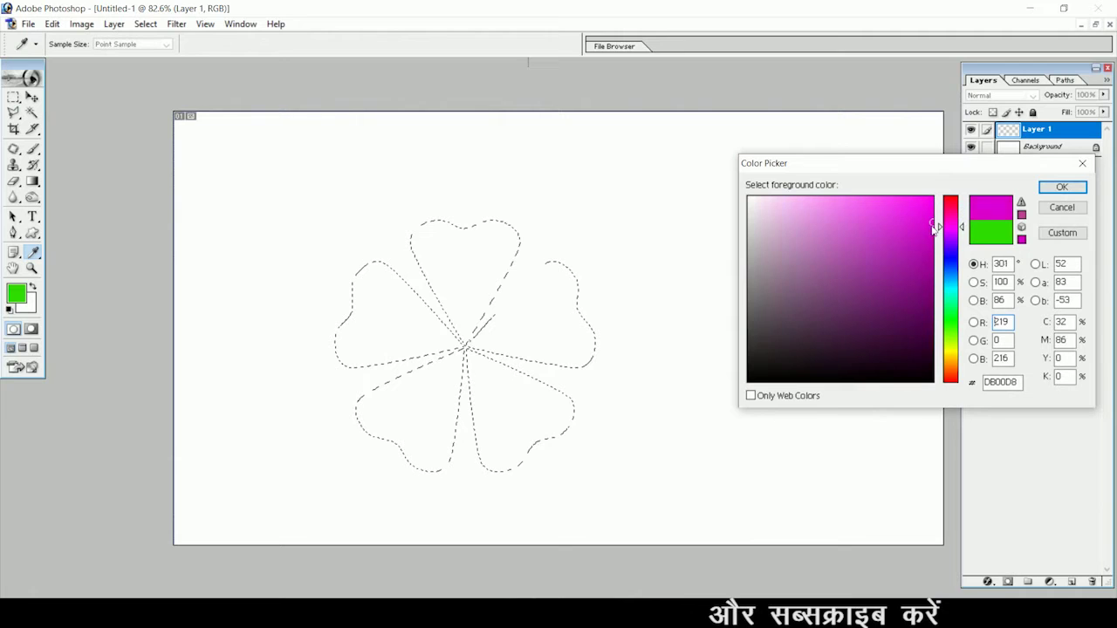
left_click(1061, 187)
key("u")
key("alt+BackSpace")
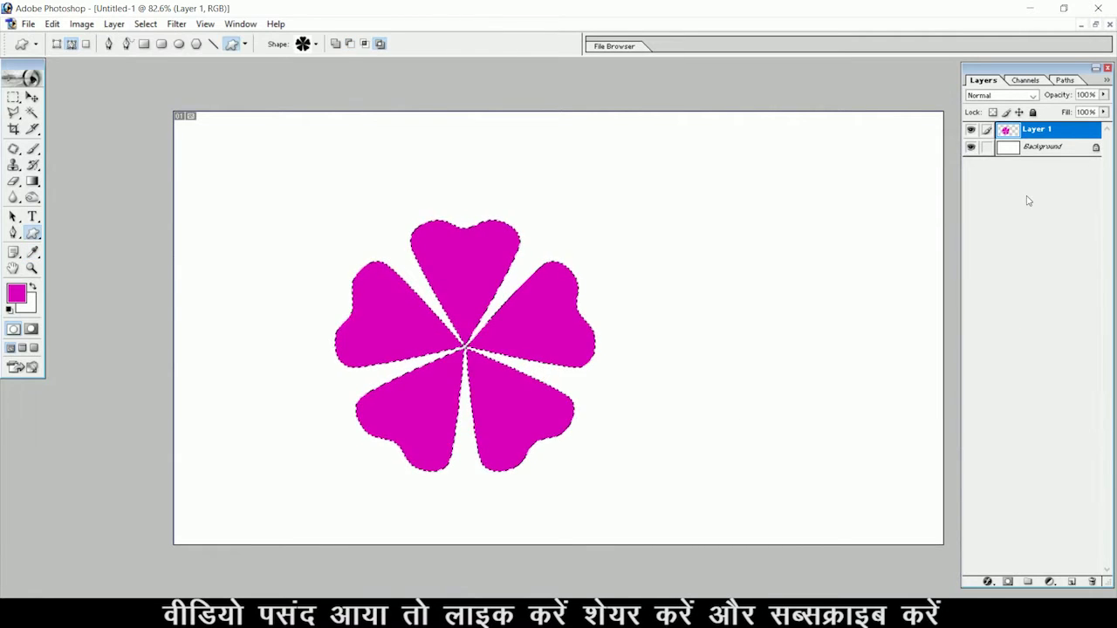
- Deselect the flower and move it to the upper middle of the canvas
key("v")
left_click_drag(539, 345, 644, 276)
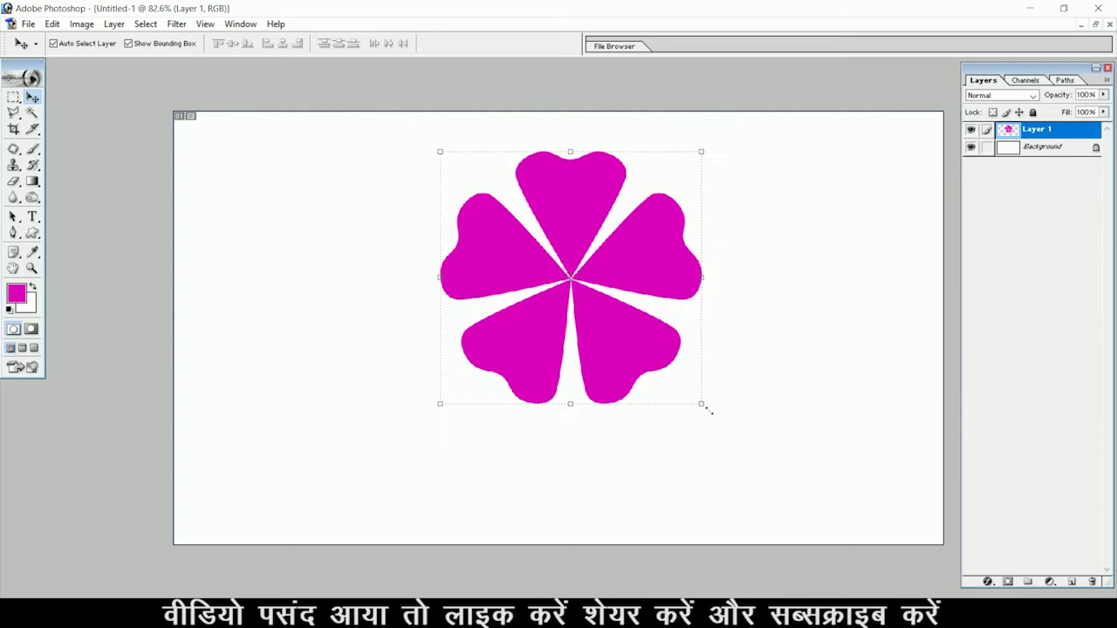
left_click(653, 307)
left_click_drag(648, 335, 667, 353)
- Select all five flower petals with the Magic Wand at a tolerance of 32
key("w")
left_click(561, 221)
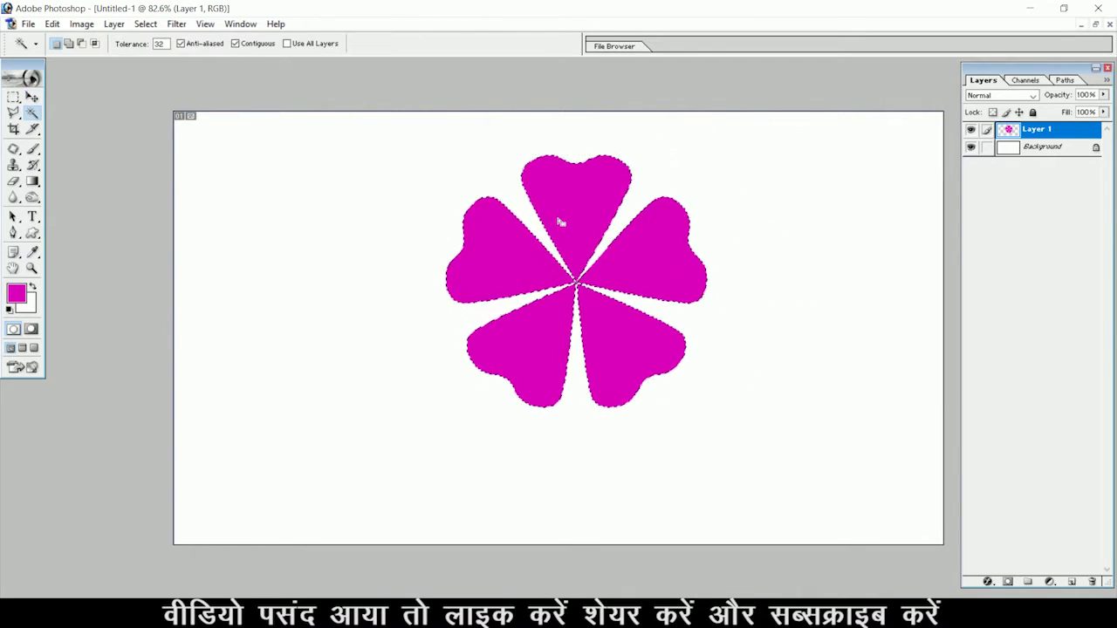
scroll(563, 220, "up", 5)
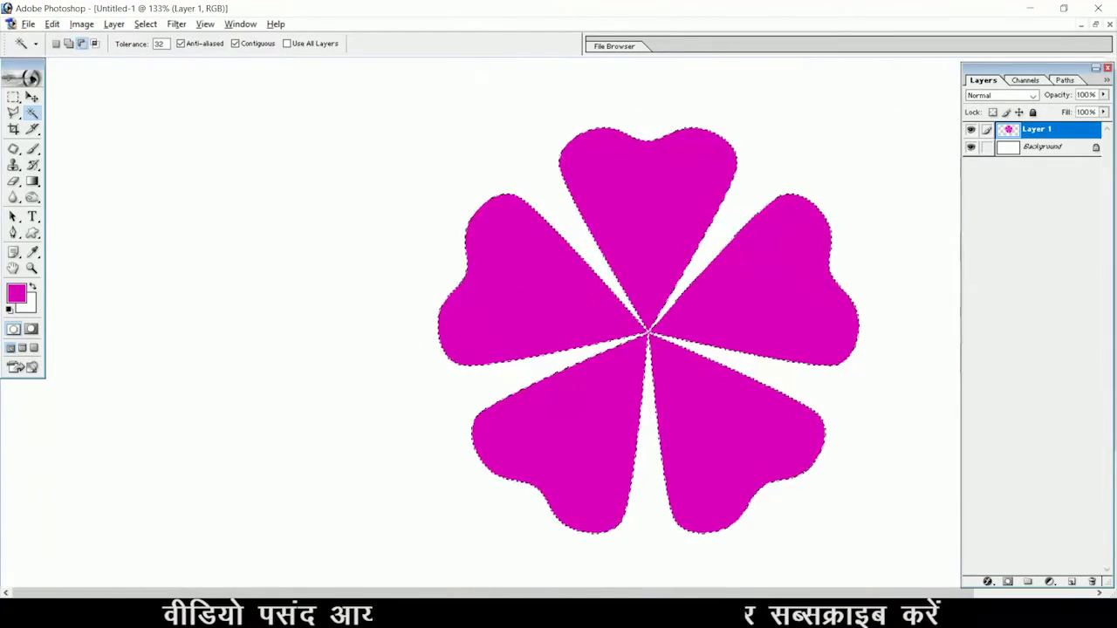
scroll(563, 220, "down", 1)
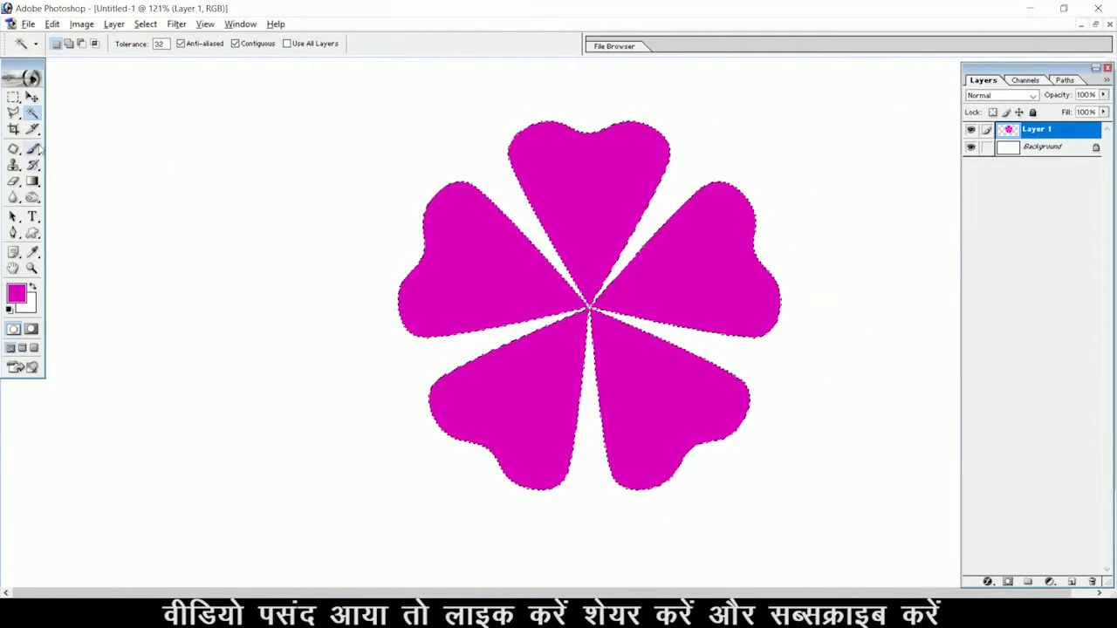
- Activate the Brush tool and set the foreground color to dark magenta 970080
left_click(32, 148)
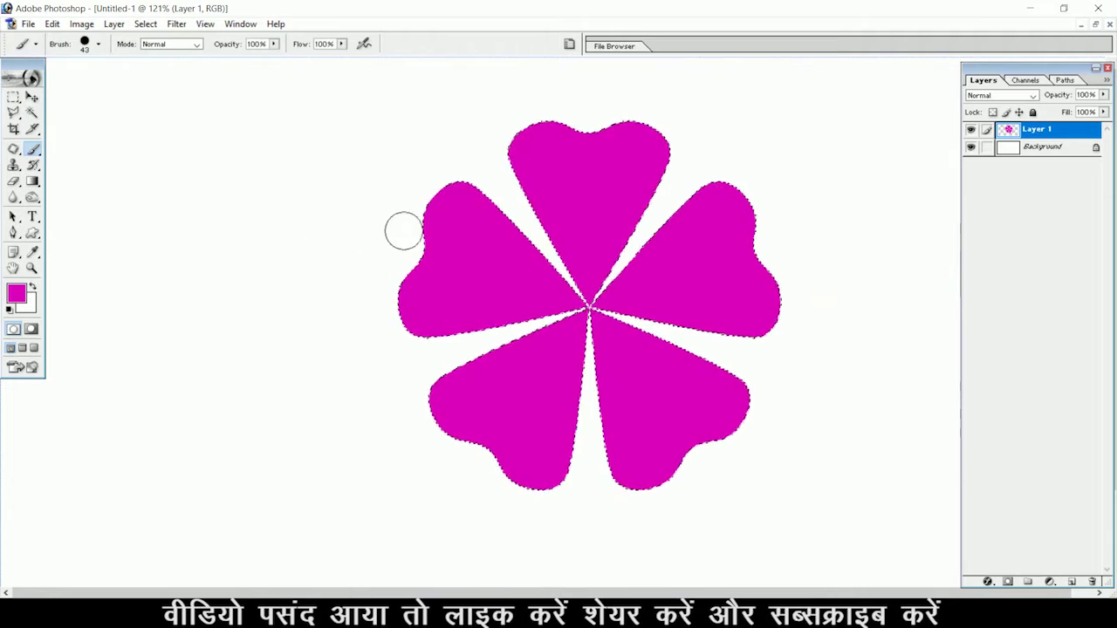
left_click(16, 294)
left_click(914, 281)
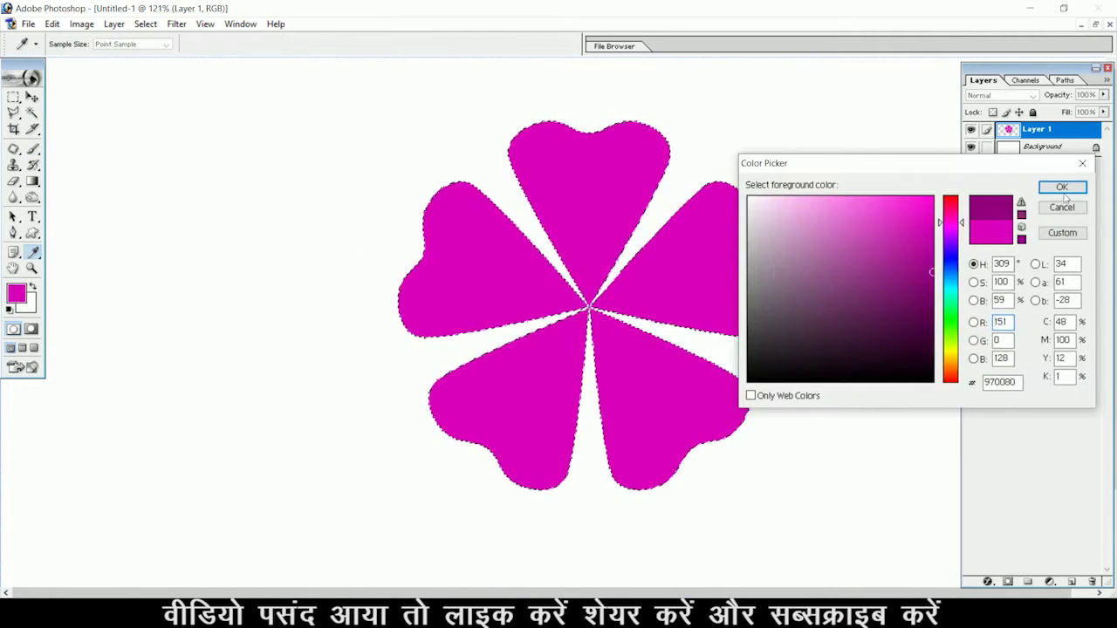
left_click(1062, 185)
- Try a dark stroke on the top petal, undo it, and lower the brush opacity to 11%
mouse_move(536, 186)
left_mouse_down()
mouse_move(552, 264)
mouse_move(586, 323)
left_mouse_up()
key("ctrl+z")
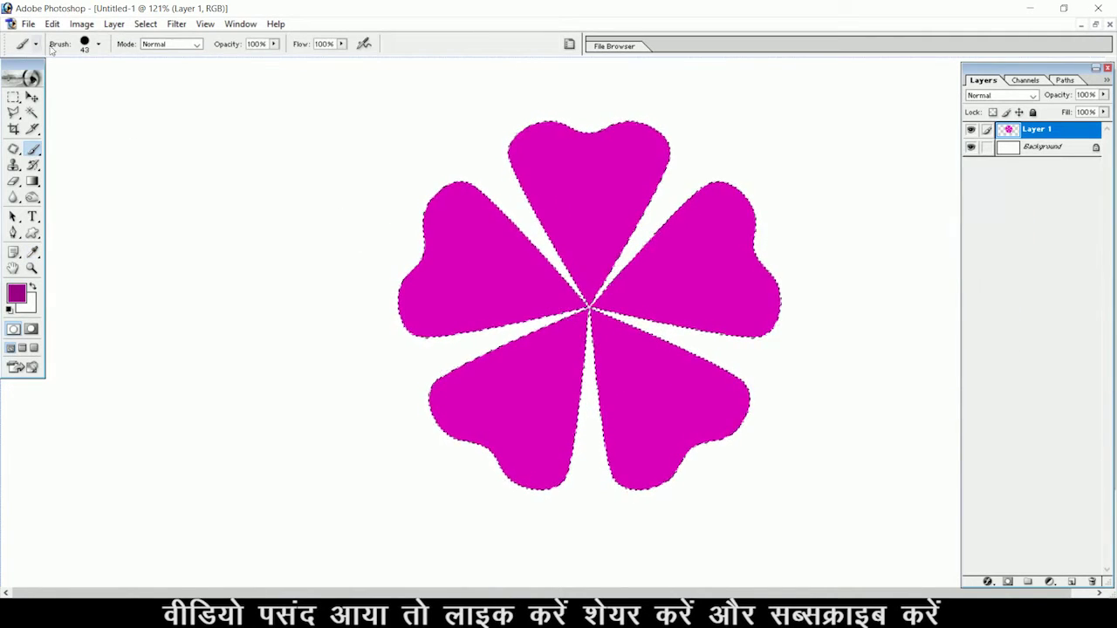
left_click(274, 44)
left_click(209, 59)
left_click(552, 256)
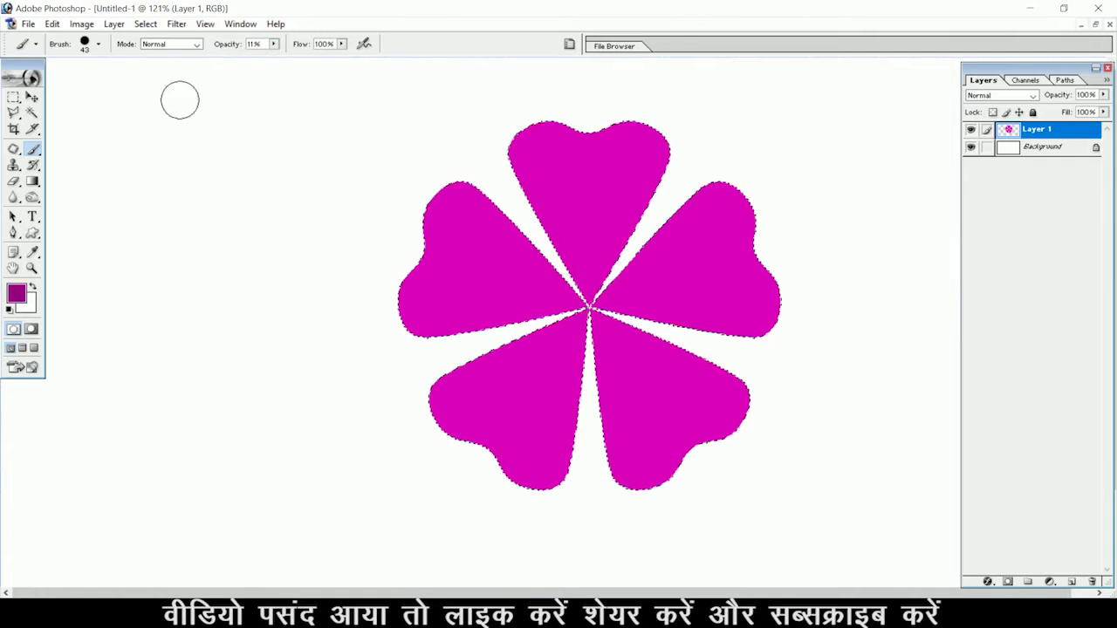
- Choose a soft round 45 px brush and set its opacity to 21%
left_click(99, 45)
scroll(114, 193, "down", 5)
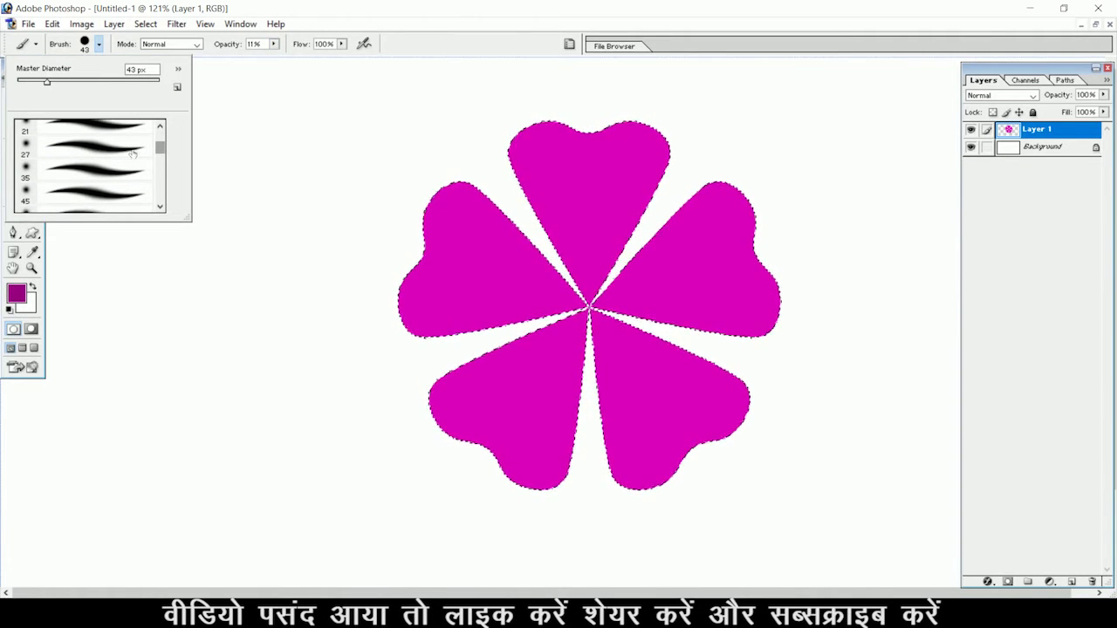
scroll(114, 193, "down", 10)
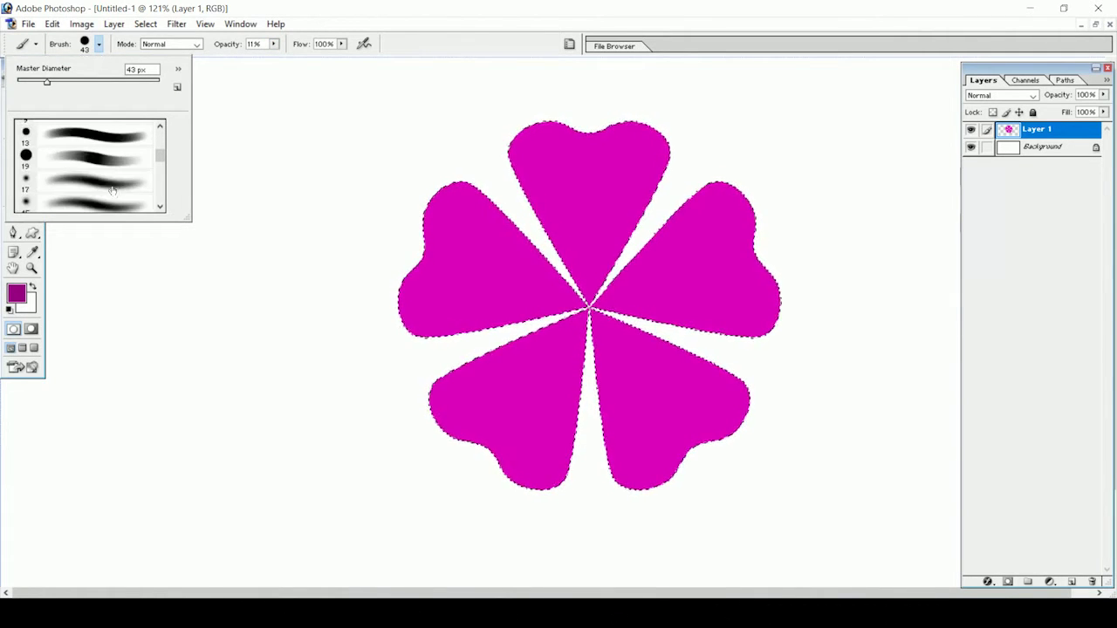
scroll(112, 189, "up", 1)
left_click(88, 147)
left_click(285, 148)
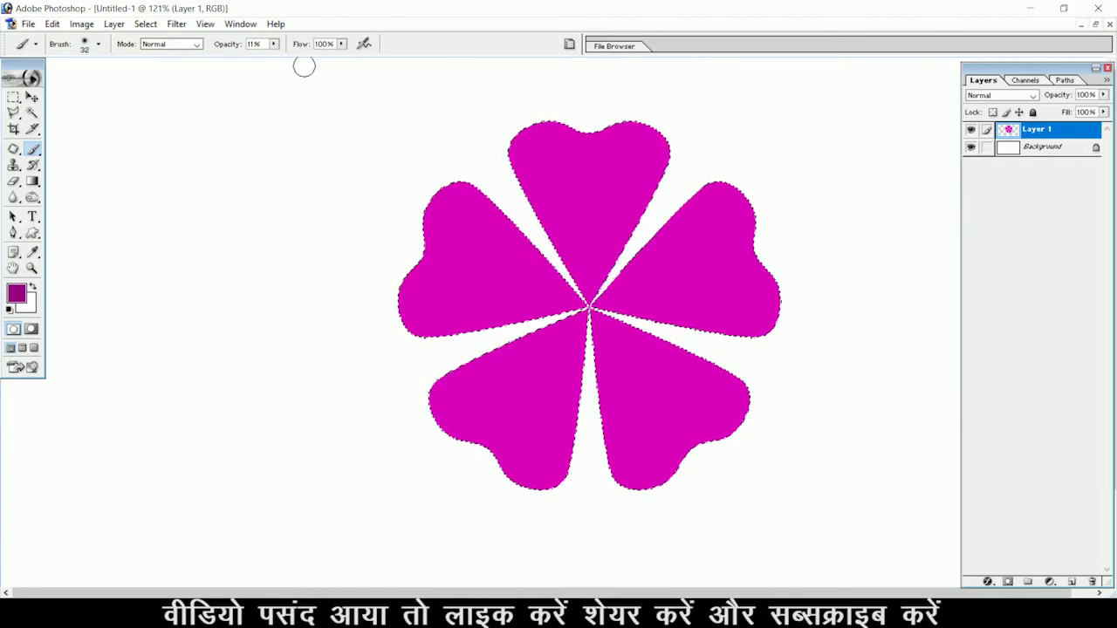
left_click(274, 44)
left_click(589, 297)
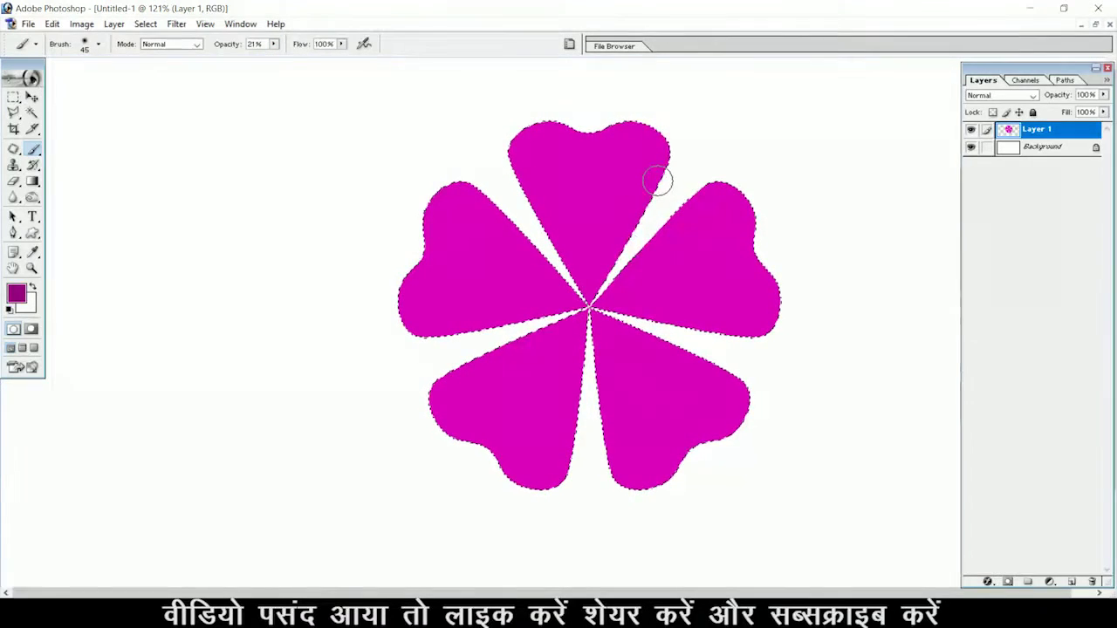
- Shade the straight inner edges of all five petals and the flower's center with dark magenta brush strokes
left_click_drag(518, 183, 585, 298)
left_click_drag(496, 214, 581, 305)
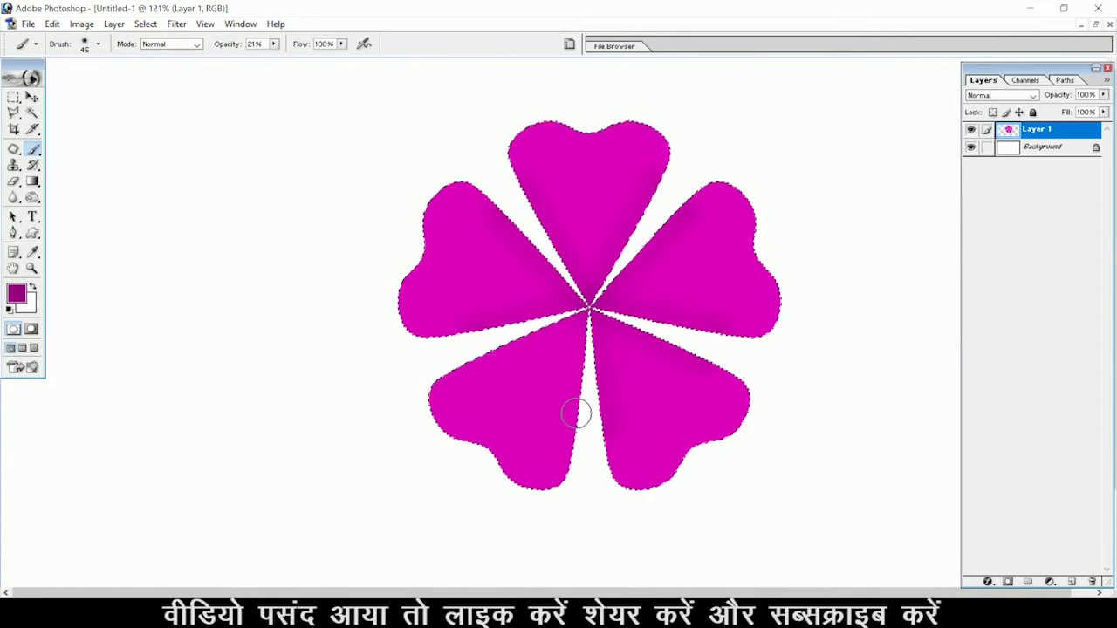
left_click_drag(469, 364, 580, 306)
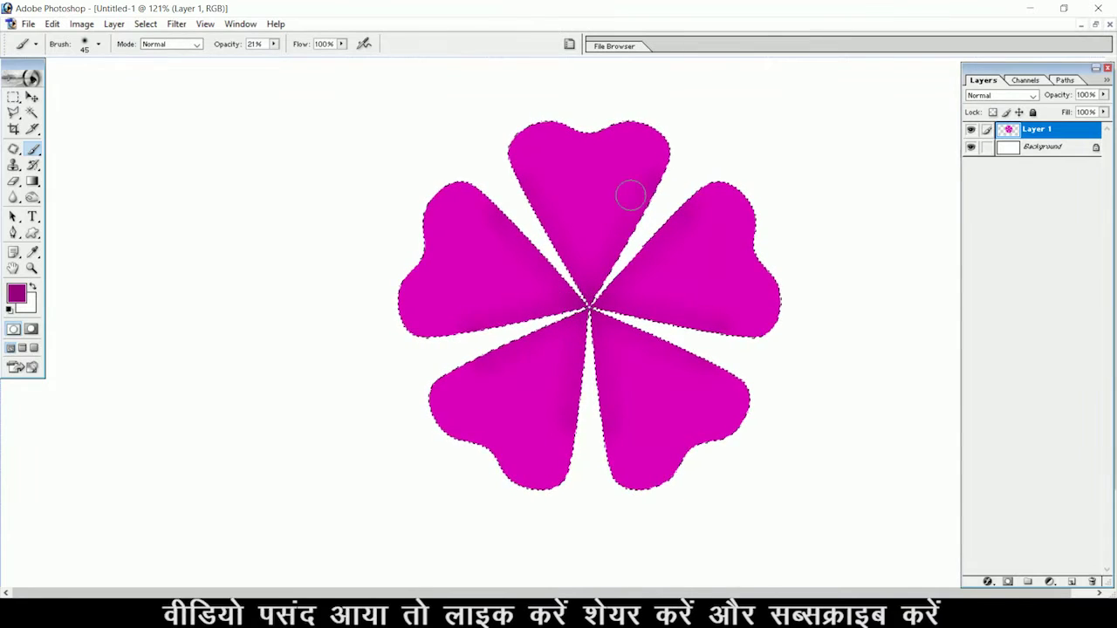
left_click_drag(601, 288, 561, 241)
mouse_move(602, 293)
left_mouse_down()
mouse_move(686, 206)
mouse_move(591, 288)
left_mouse_up()
left_click_drag(684, 346, 607, 384)
mouse_move(560, 432)
left_mouse_down()
mouse_move(573, 311)
mouse_move(475, 361)
left_mouse_up()
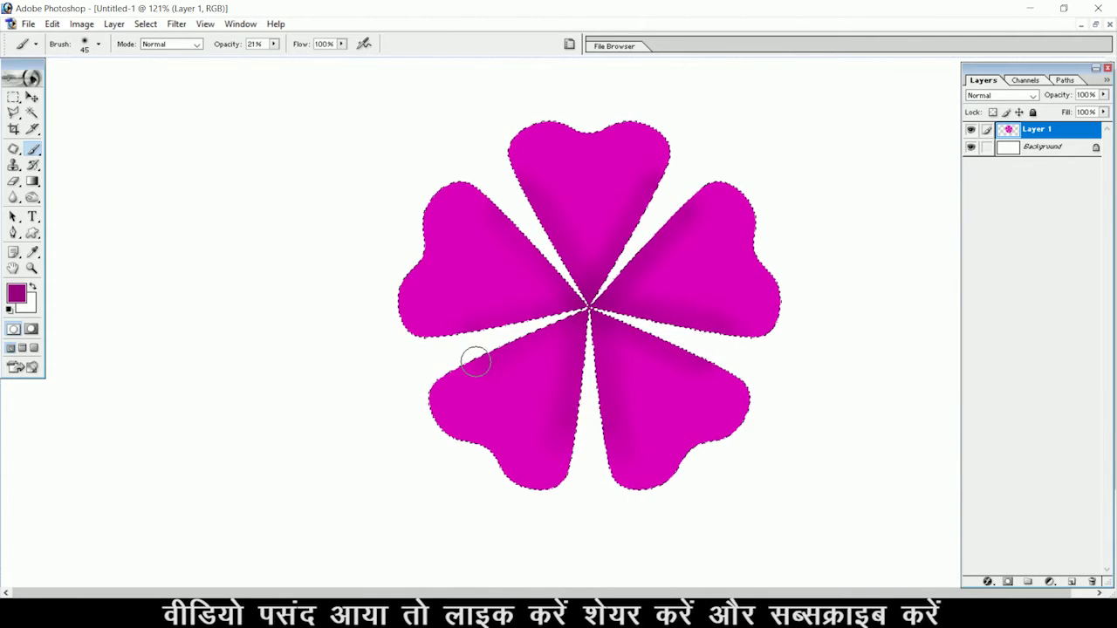
mouse_move(571, 315)
left_mouse_down()
mouse_move(513, 313)
mouse_move(486, 216)
mouse_move(623, 319)
left_mouse_up()
- Sample the bright magenta from the upper-left petal and paint over the inner petal areas to soften the shading
scroll(384, 317, "down", 3)
scroll(494, 241, "up", 1)
scroll(495, 241, "down", 1)
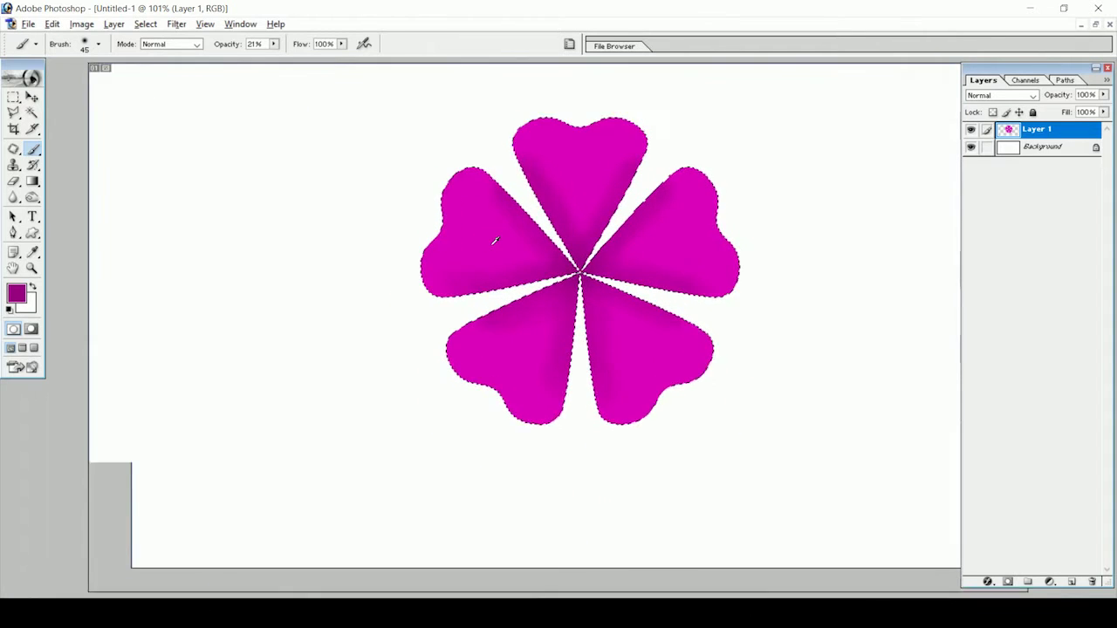
scroll(494, 241, "up", 1)
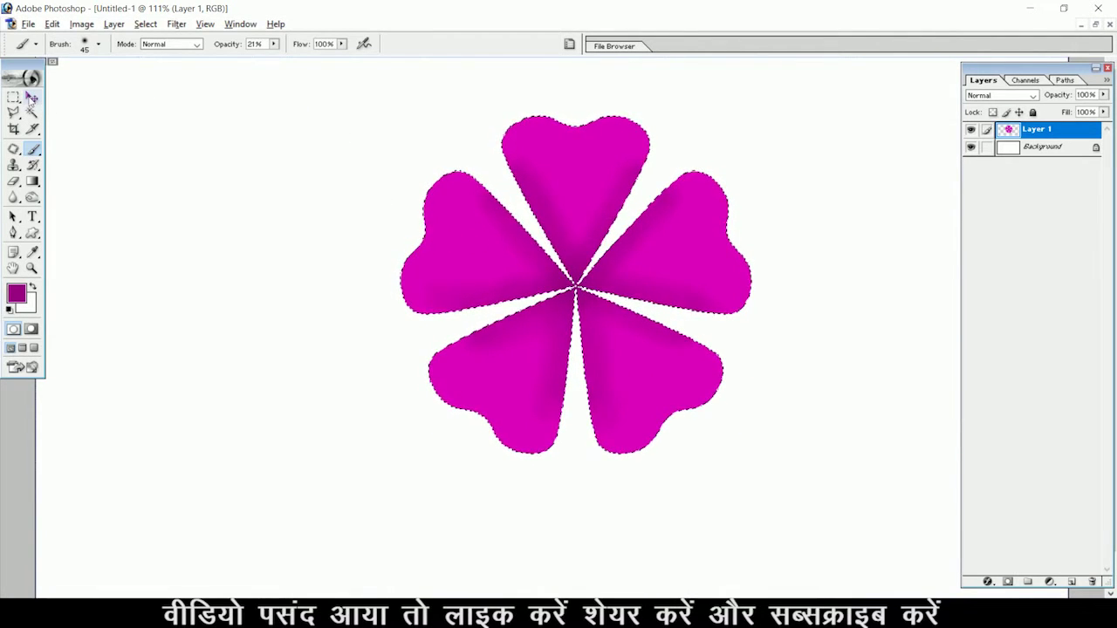
left_click(469, 206, "alt")
mouse_move(529, 274)
left_mouse_down()
mouse_move(545, 306)
mouse_move(486, 289)
left_mouse_up()
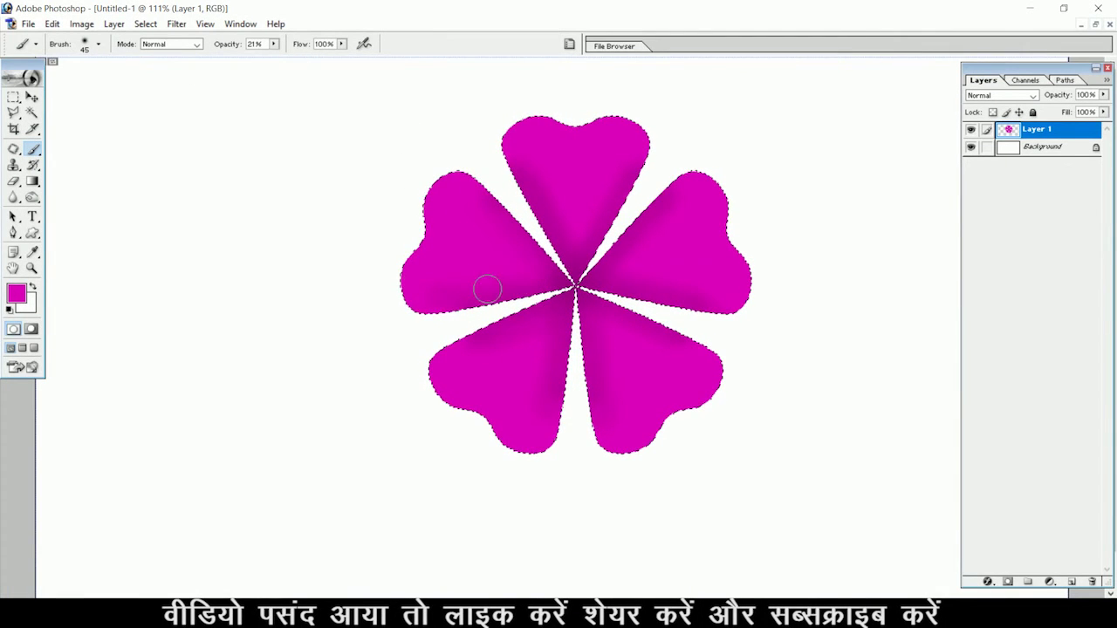
left_click_drag(526, 145, 551, 183)
mouse_move(665, 252)
left_mouse_down()
mouse_move(705, 319)
mouse_move(619, 366)
left_mouse_up()
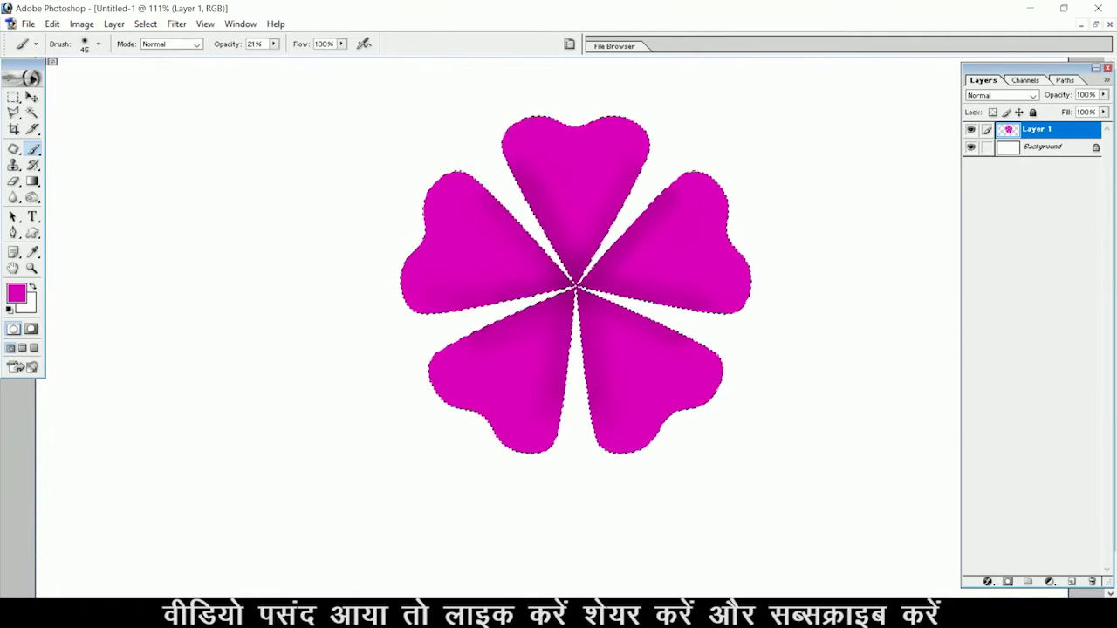
- Deselect the shaded flower and move it to the upper-right corner of the canvas
key("v")
left_click_drag(626, 309, 586, 330)
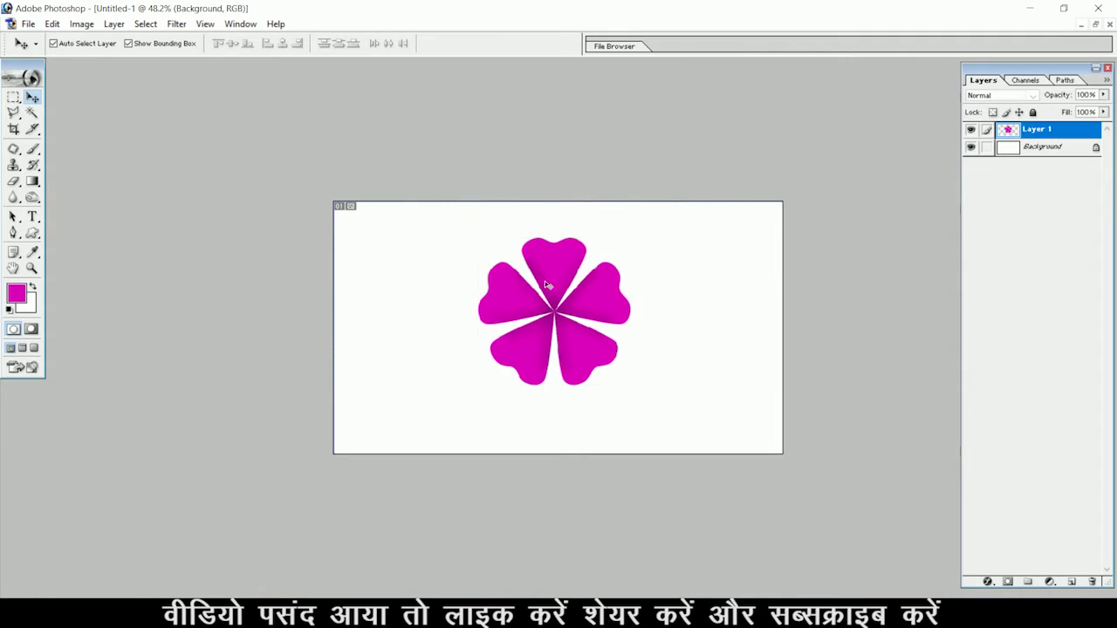
left_click_drag(577, 302, 705, 266)
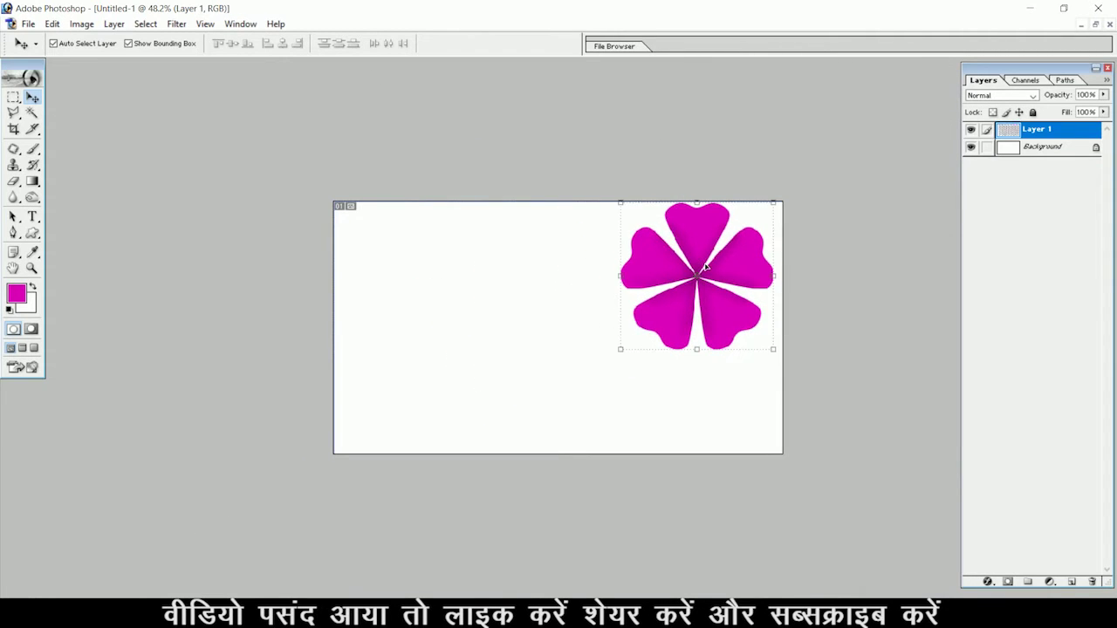
- Duplicate the flower layer and place the copy in the lower-left corner of the canvas
left_click(621, 351)
key("Return")
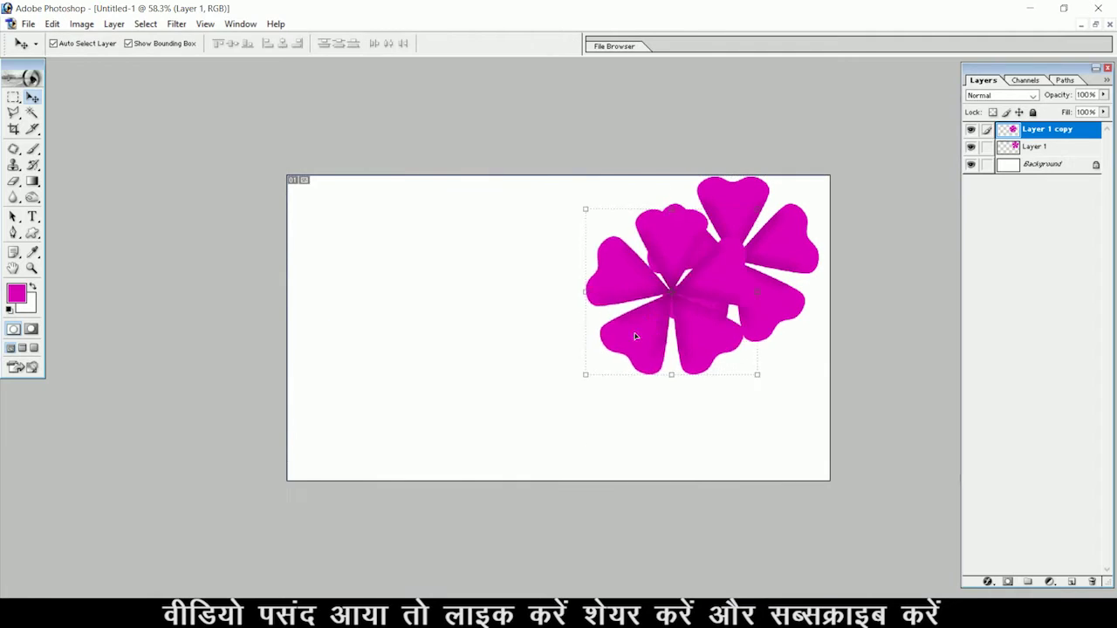
left_click_drag(637, 332, 353, 433)
left_click(479, 391)
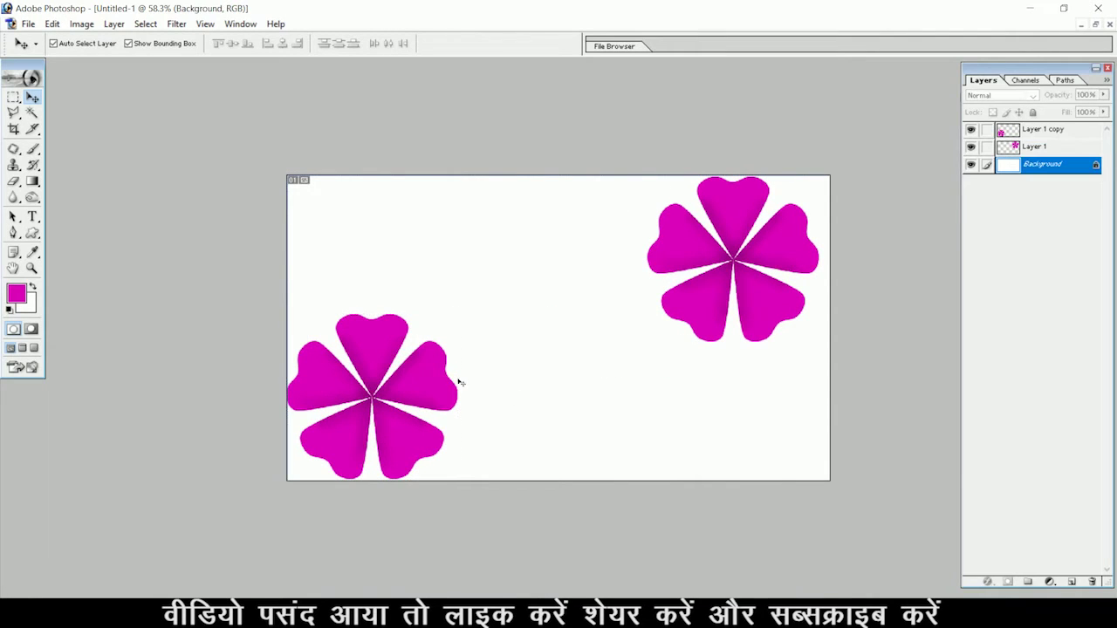
- Make the Background the active layer and add an empty layer directly above it
left_click(441, 372)
left_click(733, 246)
left_click(581, 292)
scroll(580, 293, "up", 1)
left_click(358, 344)
left_click(547, 331)
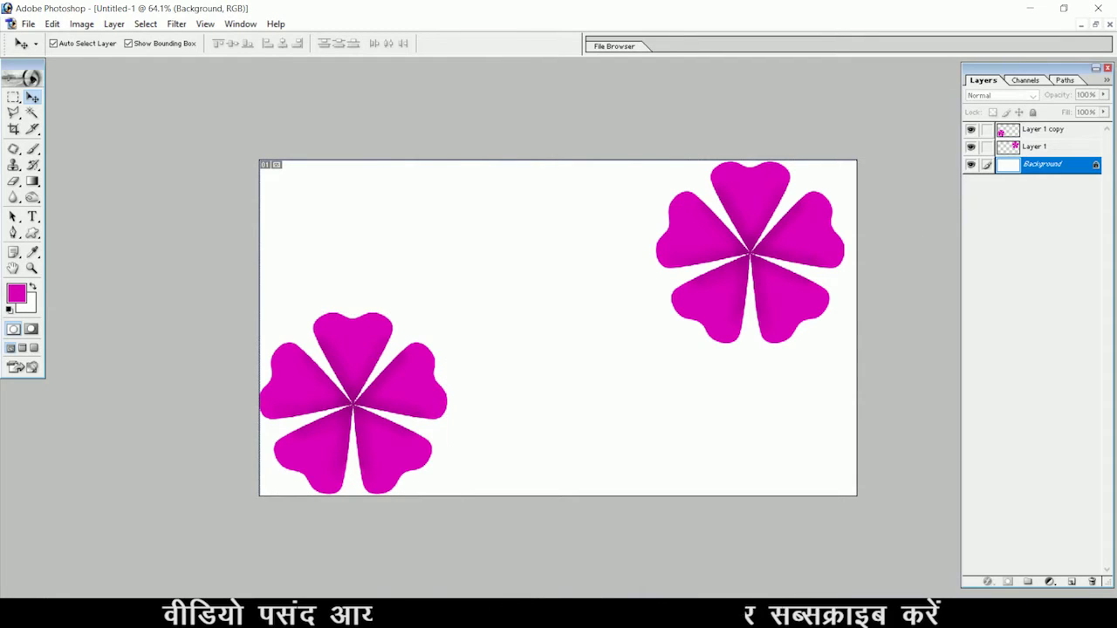
left_click(1072, 581)
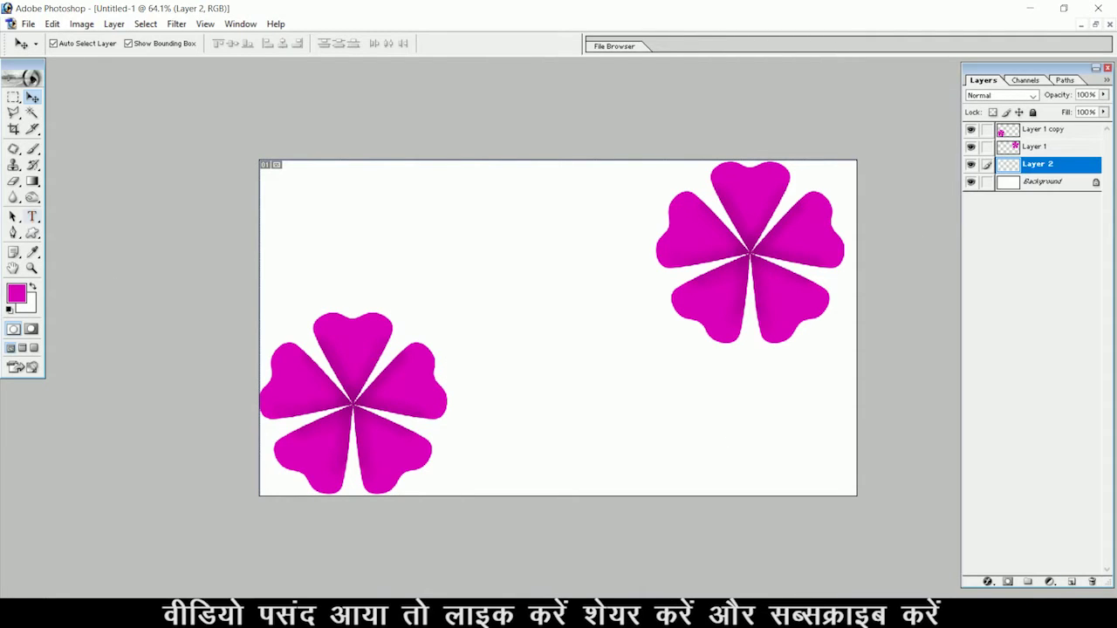
- Draw a curved Pen tool path from the lower-left flower's center to the upper-right flower's center
key("p")
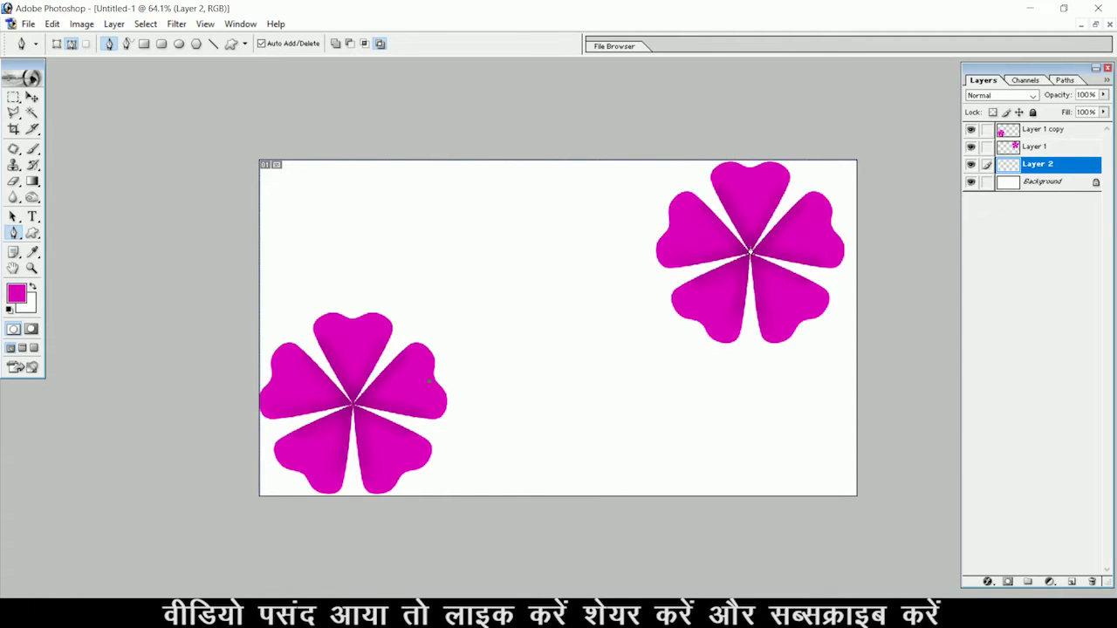
left_click_drag(752, 254, 818, 161)
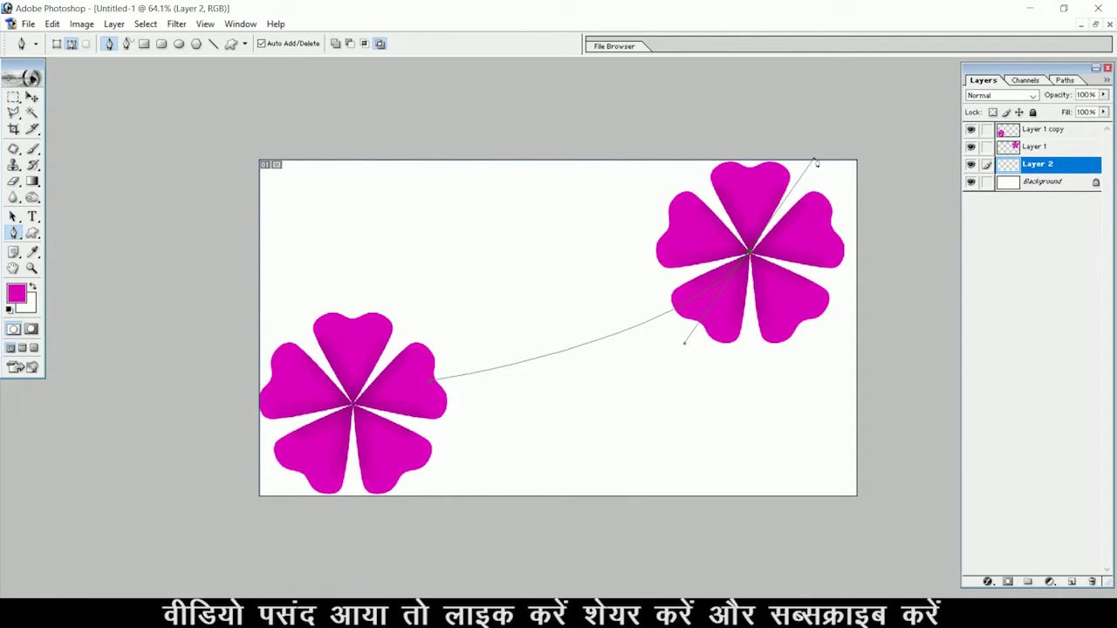
right_click(572, 344)
key("Escape")
- Raise the brush opacity to 100%, testing strokes on the empty area before and after and undoing each one
key("b")
left_click_drag(417, 279, 606, 280)
key("ctrl+z")
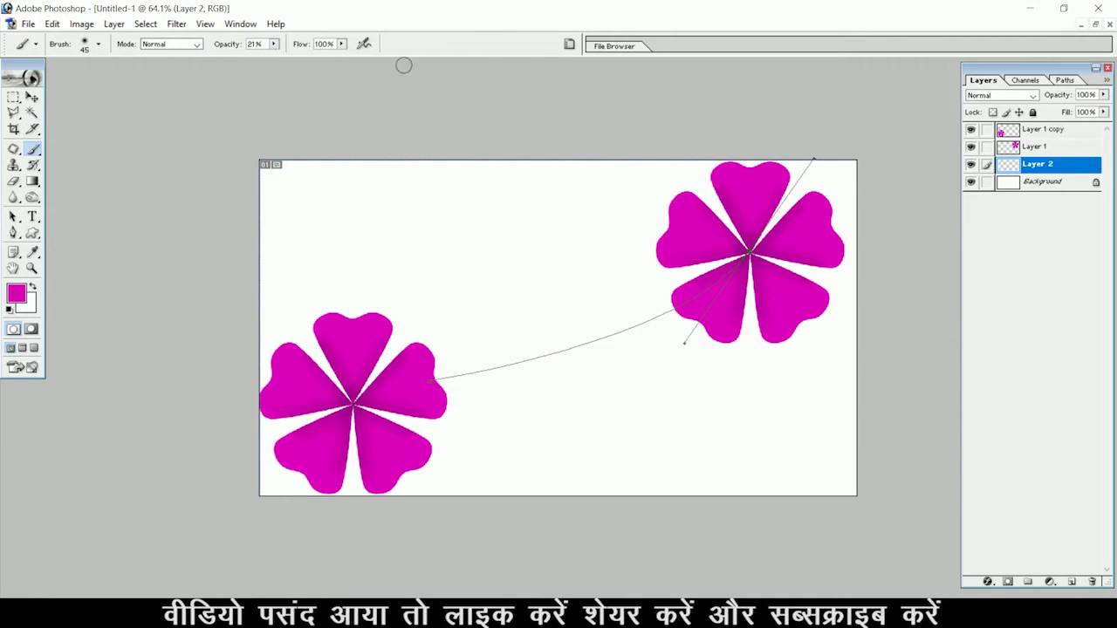
key("0")
left_click_drag(363, 217, 606, 216)
key("ctrl+z")
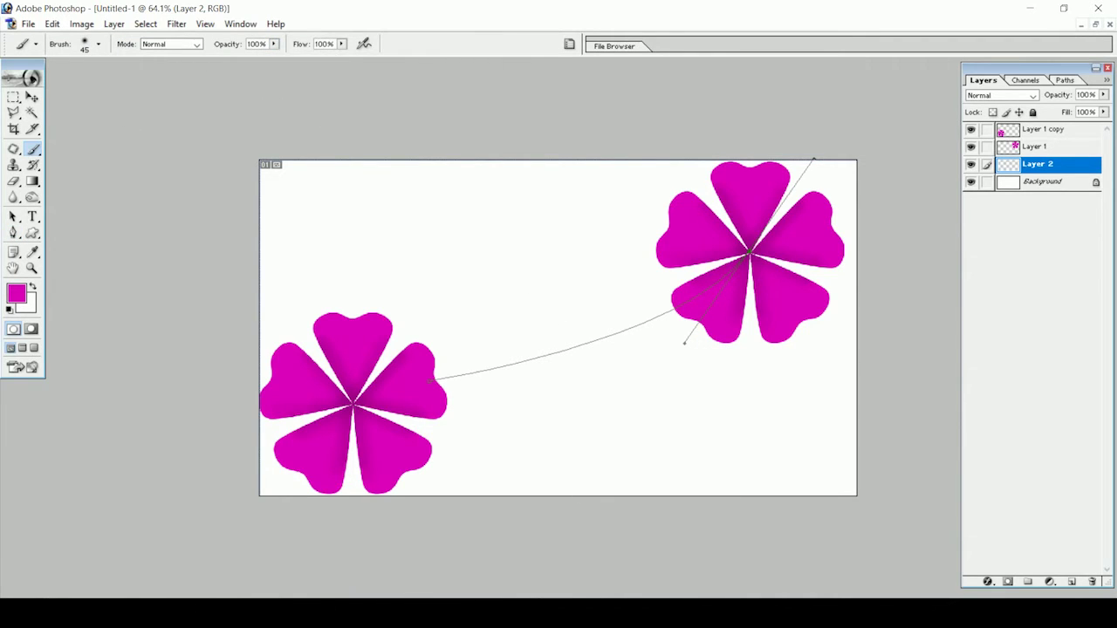
- Pick a different brush preset for the stem, test it with one stroke on the canvas, and undo that stroke
left_click(98, 44)
scroll(144, 148, "up", 5)
left_click(92, 201)
left_click_drag(361, 259, 525, 261)
key("ctrl+z")
- Set the foreground color to green 00B51A and return to the Pen tool
left_click(10, 294)
left_click(950, 316)
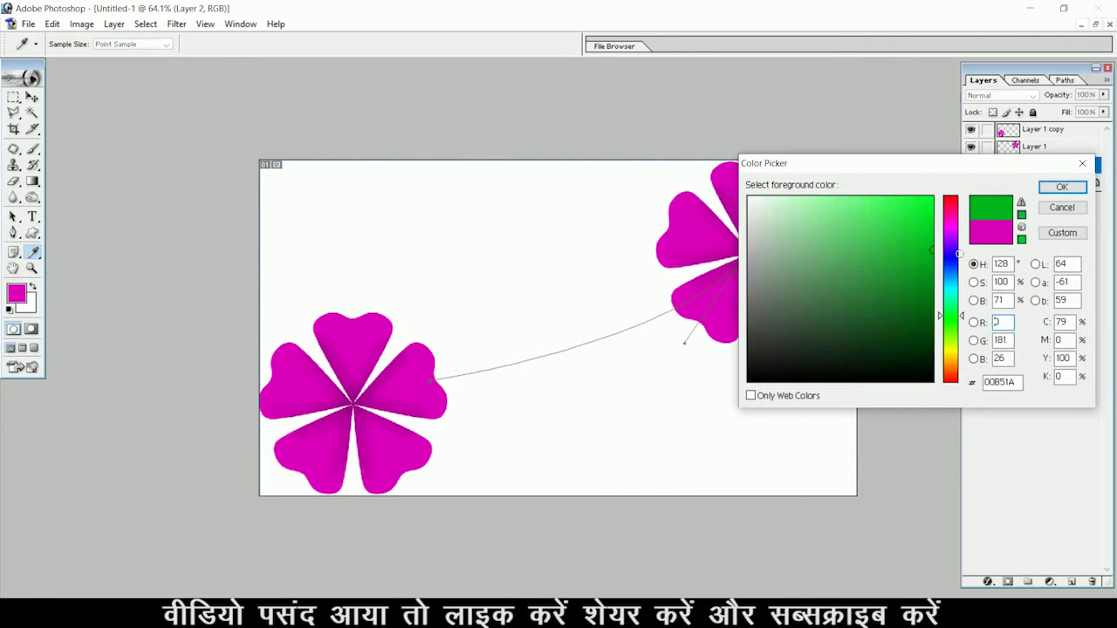
left_click(1063, 187)
key("p")
- Try stroking the stem path with the brush and Simulate Pressure on, and undo that stroke
right_click(530, 314)
left_click(568, 411)
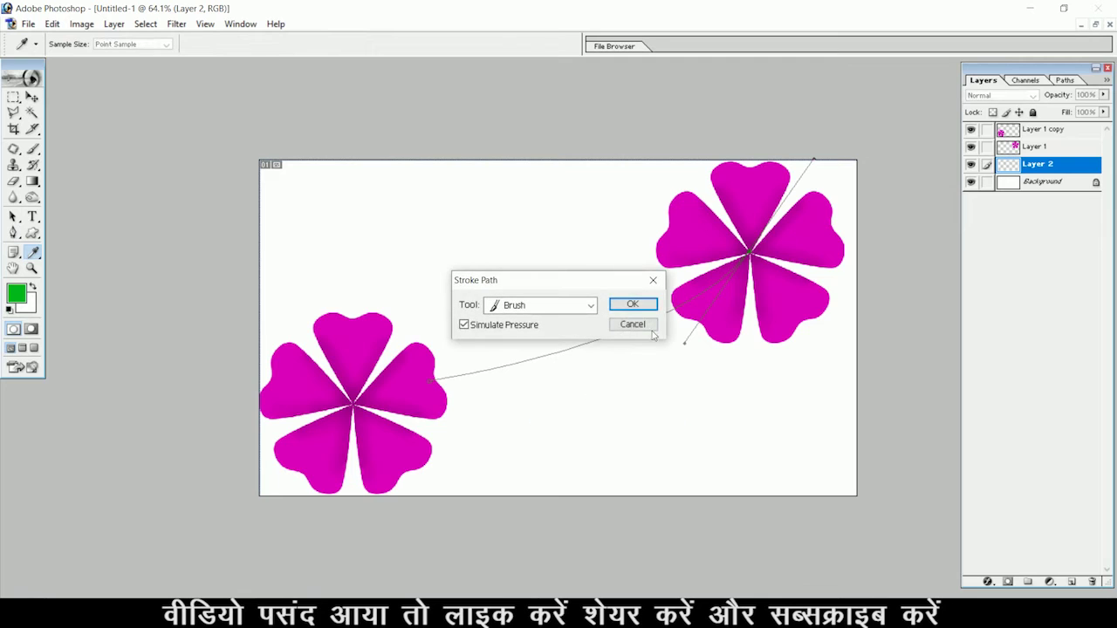
left_click(633, 304)
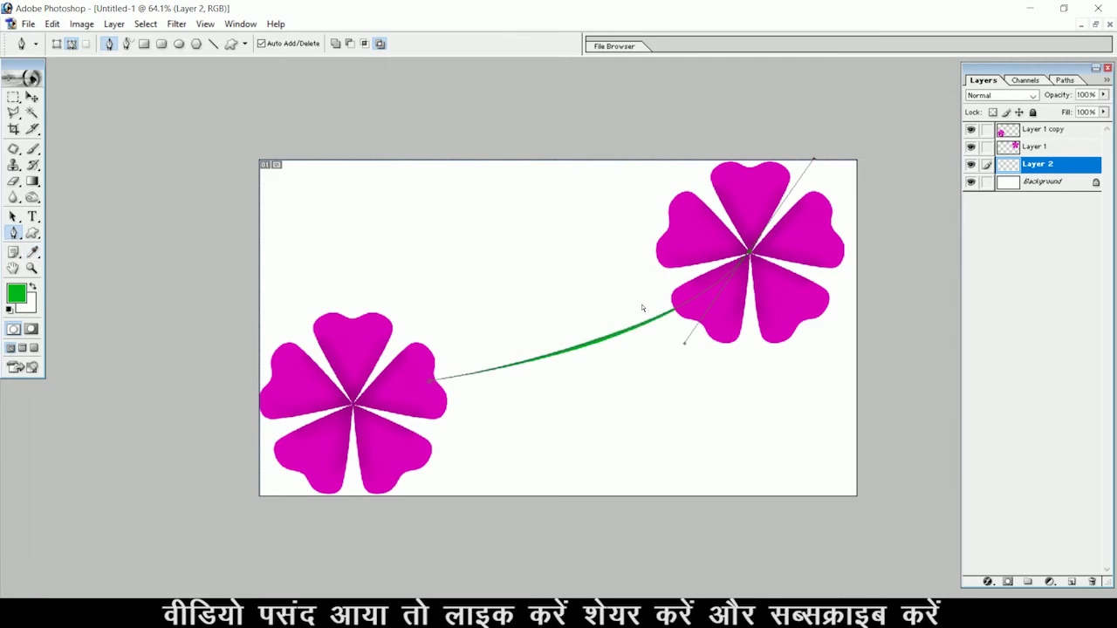
key("ctrl+z")
right_click(555, 307)
left_click(611, 393)
left_click(638, 237)
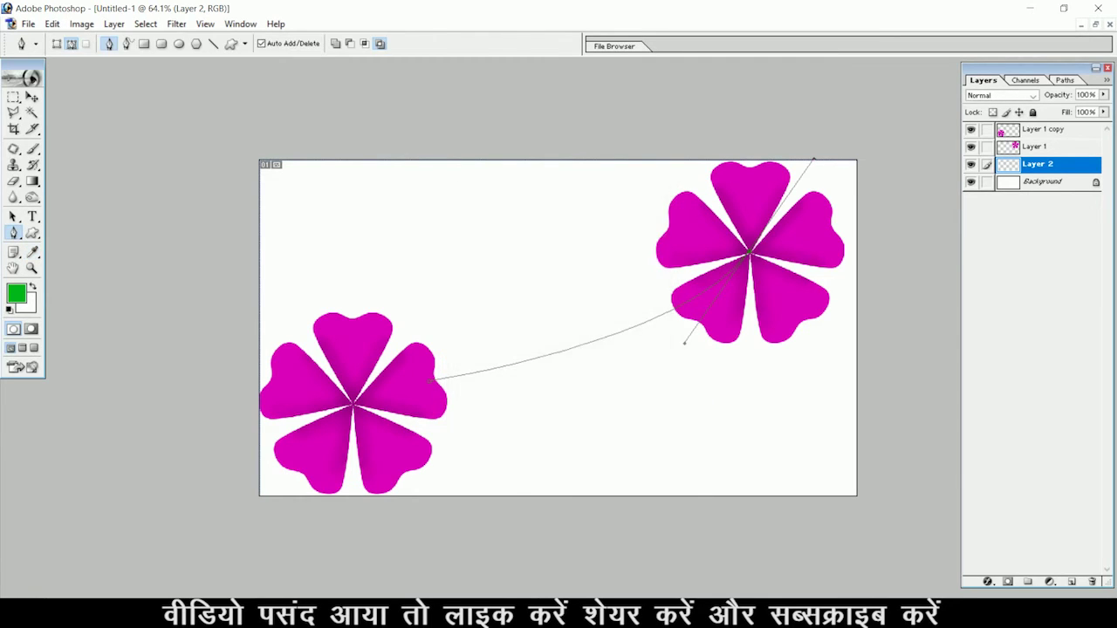
- Stroke the stem path with the brush at even thickness, without Simulate Pressure, and make the Background the active layer
right_click(543, 343)
left_click(580, 441)
left_click(630, 305)
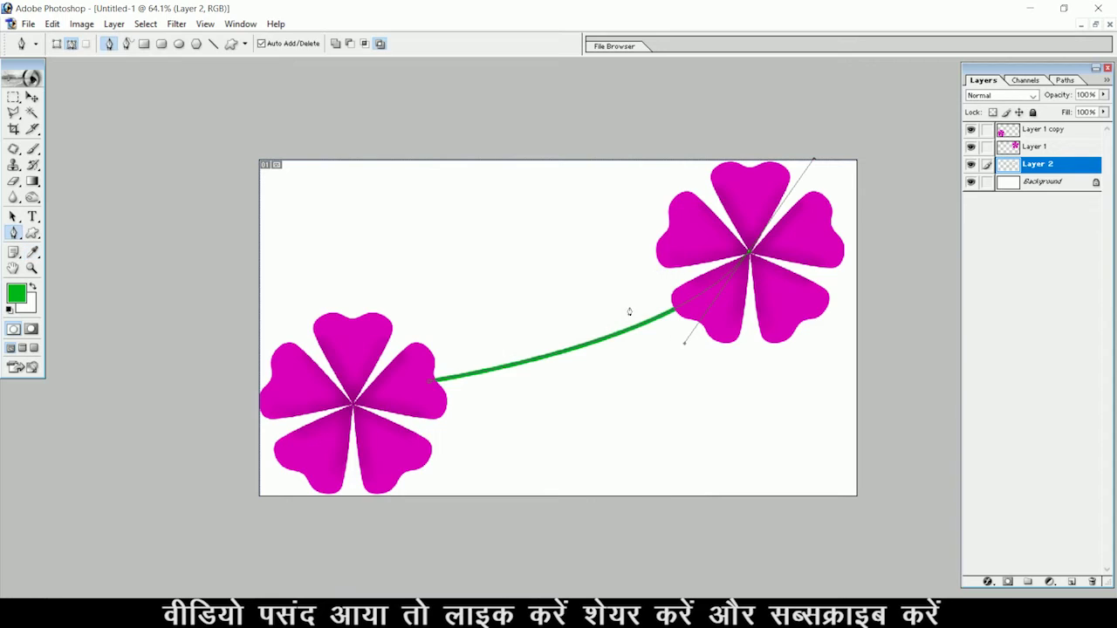
left_click(31, 97)
left_click(721, 395)
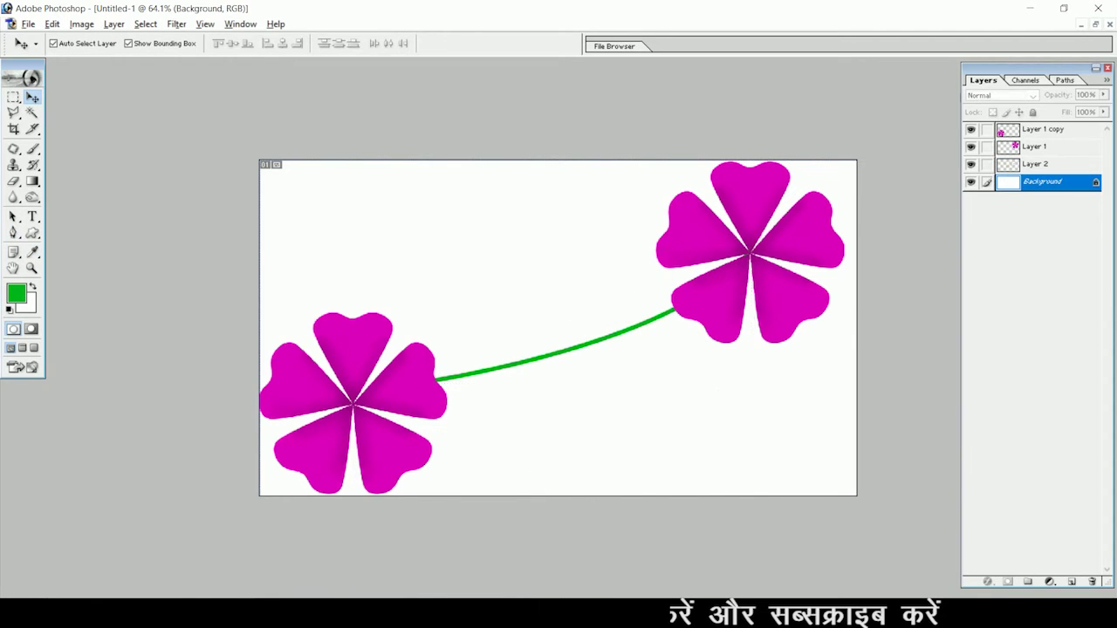
left_click(646, 321)
left_click(650, 474)
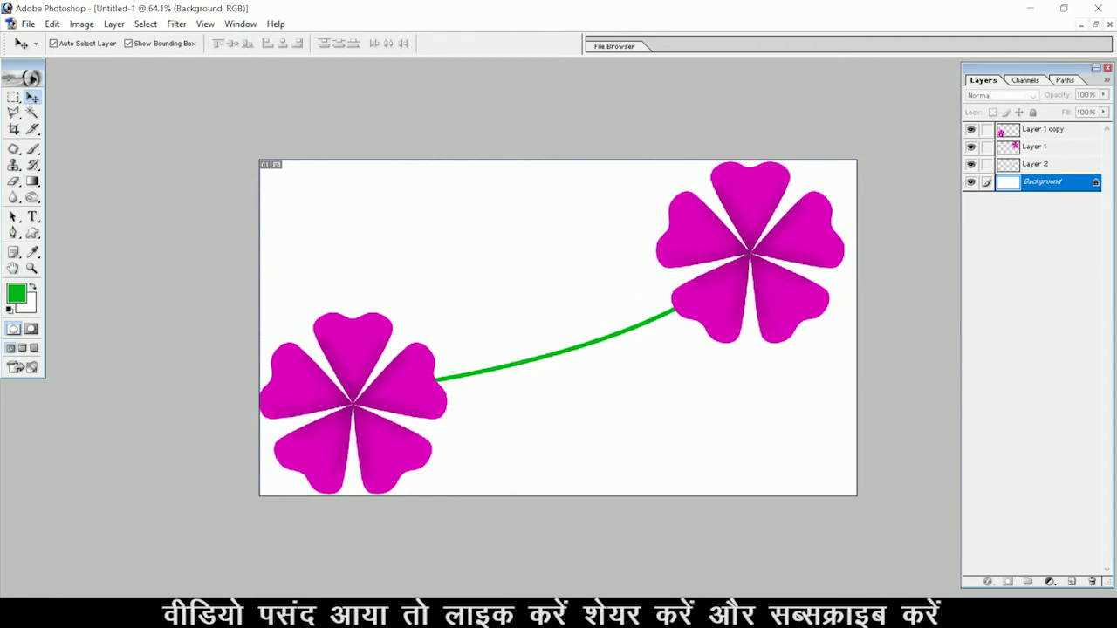
key("ctrl+0")
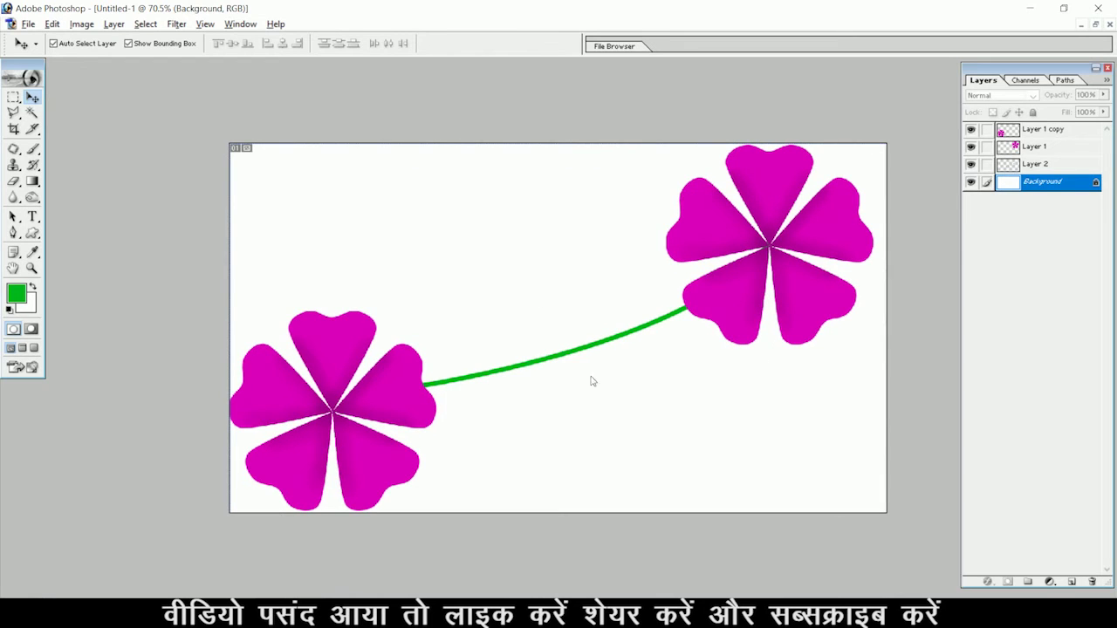
- Add an empty layer directly above the Background and set the brush's master diameter to 19 px
left_click(1071, 582)
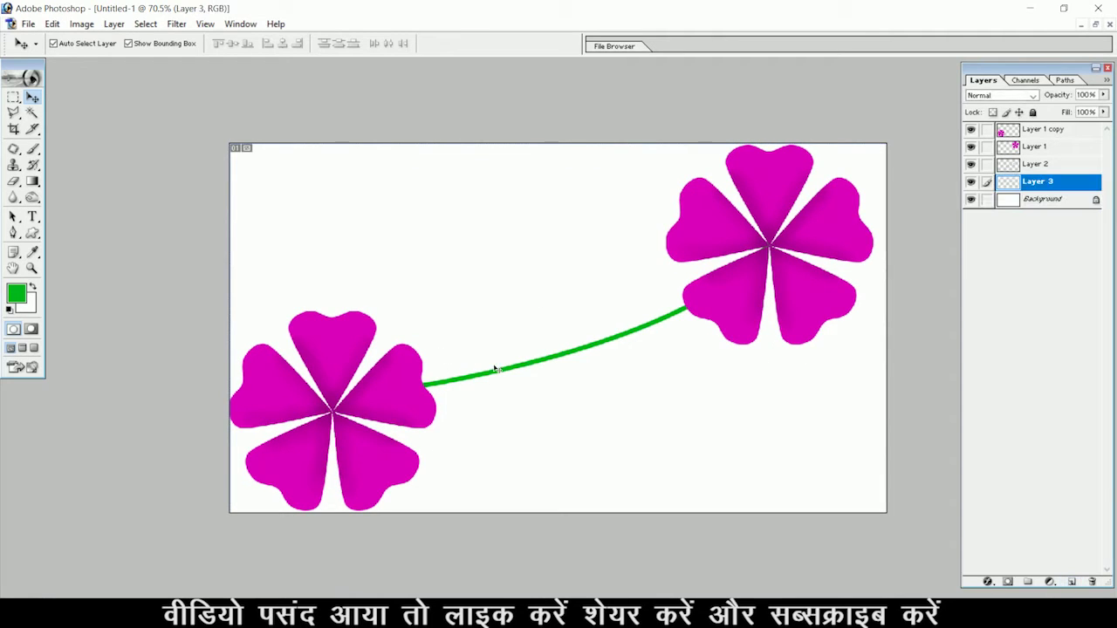
key("p")
key("b")
right_click(498, 294)
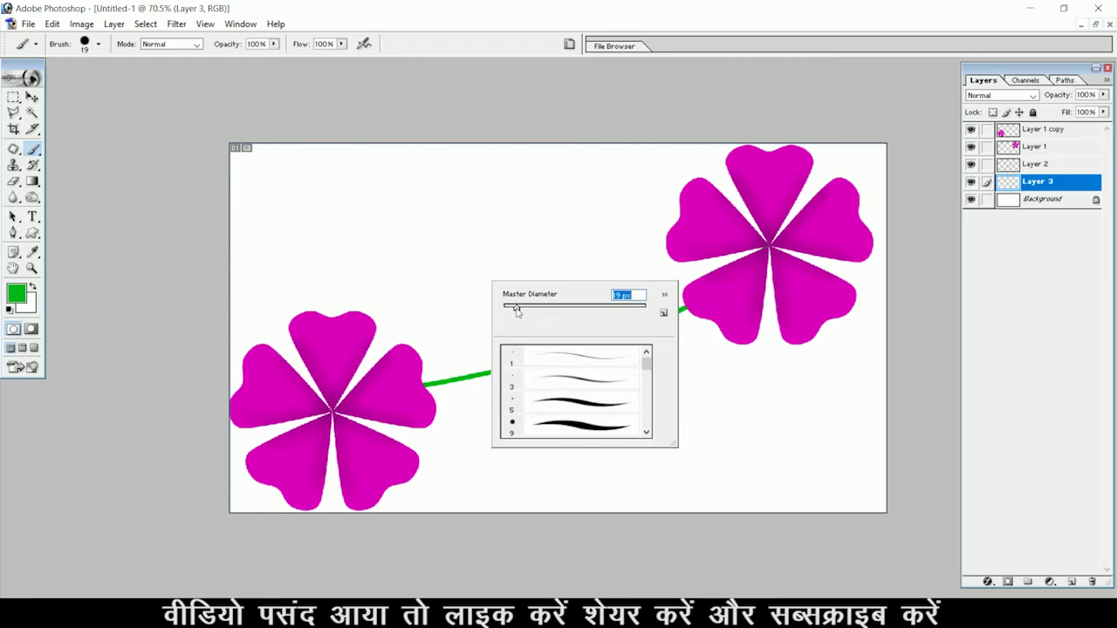
key("Return")
- Draw an S-shaped leaf path rising from the stem beside the lower-left flower and stroke it with the brush using Simulate Pressure
key("p")
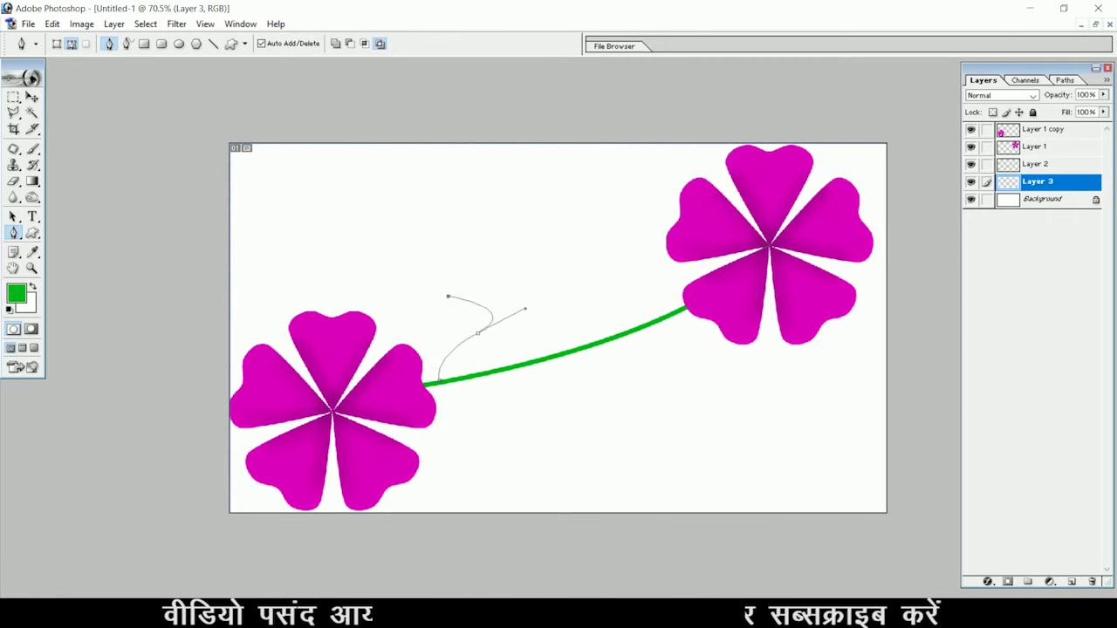
key("ctrl+z")
left_click_drag(476, 347, 480, 347)
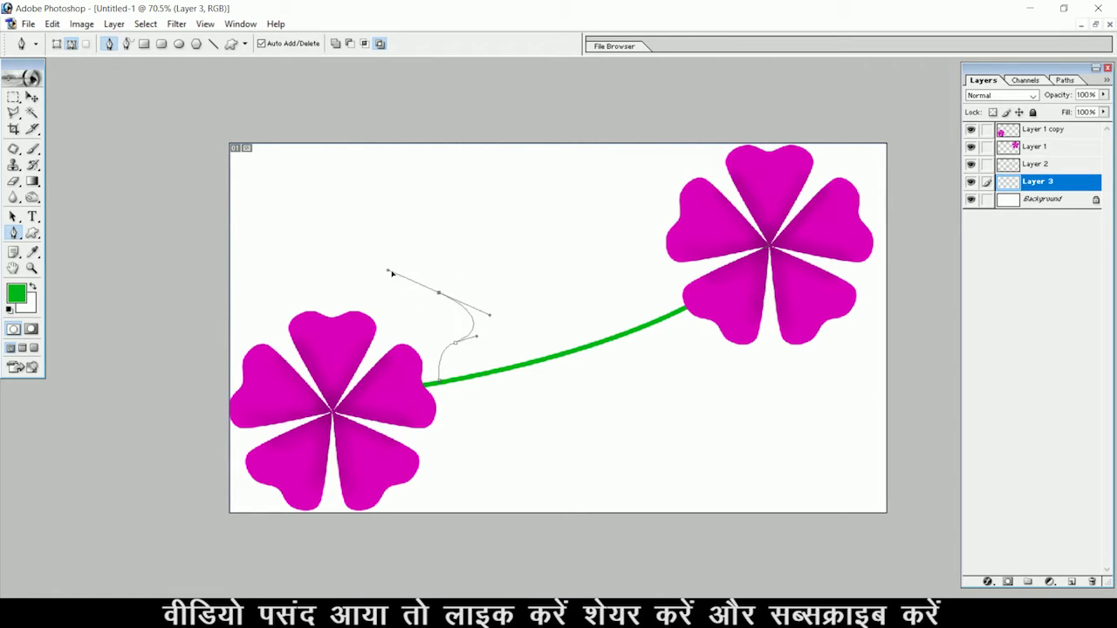
right_click(448, 312)
left_click(493, 413)
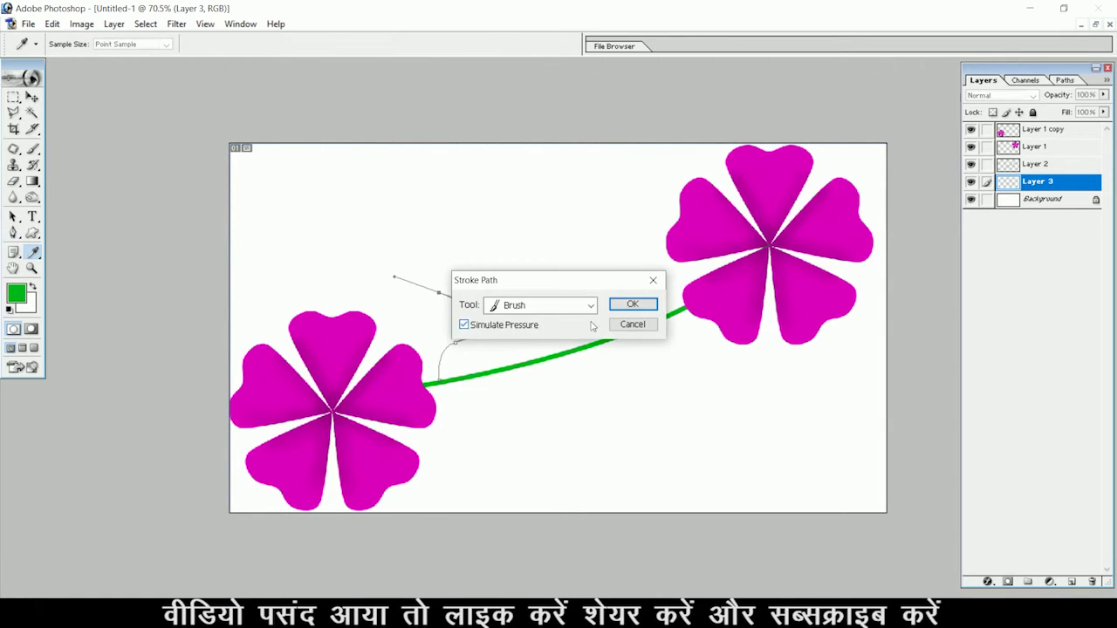
left_click(621, 305)
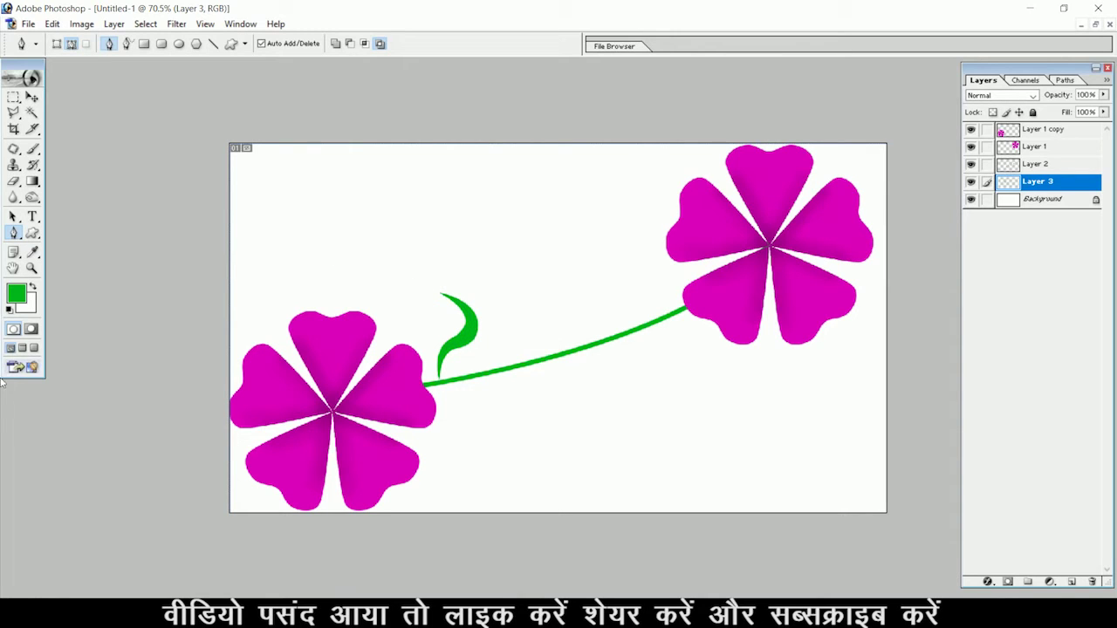
- Load the leaf as a selection, fill it with darker green 009114, and deselect it
key("v")
left_click(1008, 181, "ctrl")
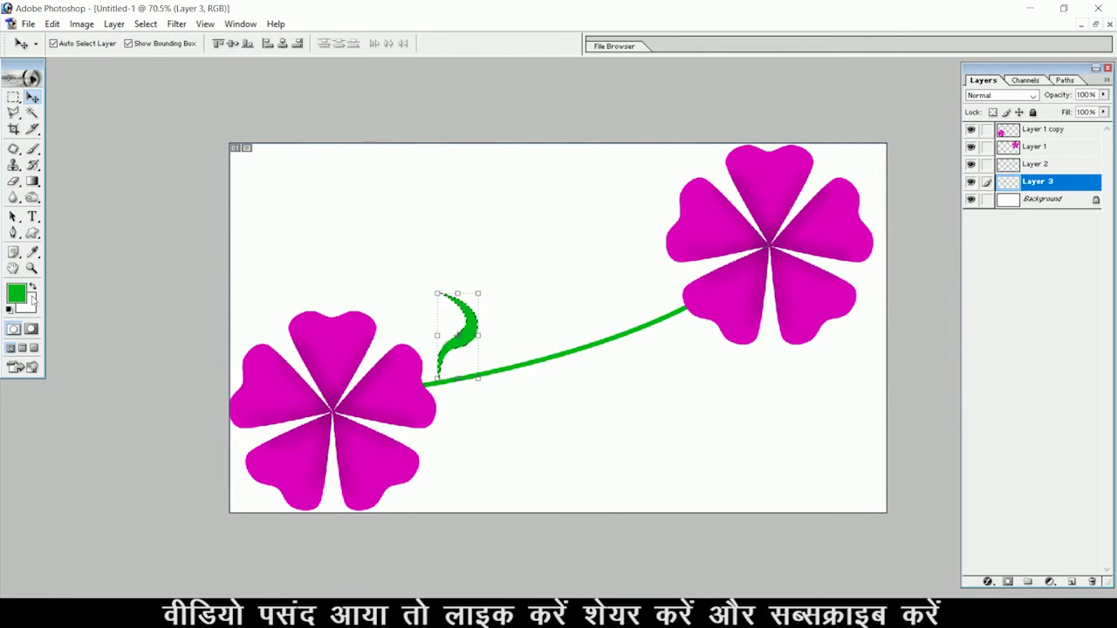
left_click(17, 294)
left_click(932, 277)
left_click(1063, 187)
key("alt+BackSpace")
key("ctrl+d")
left_click(795, 381)
left_click(473, 338)
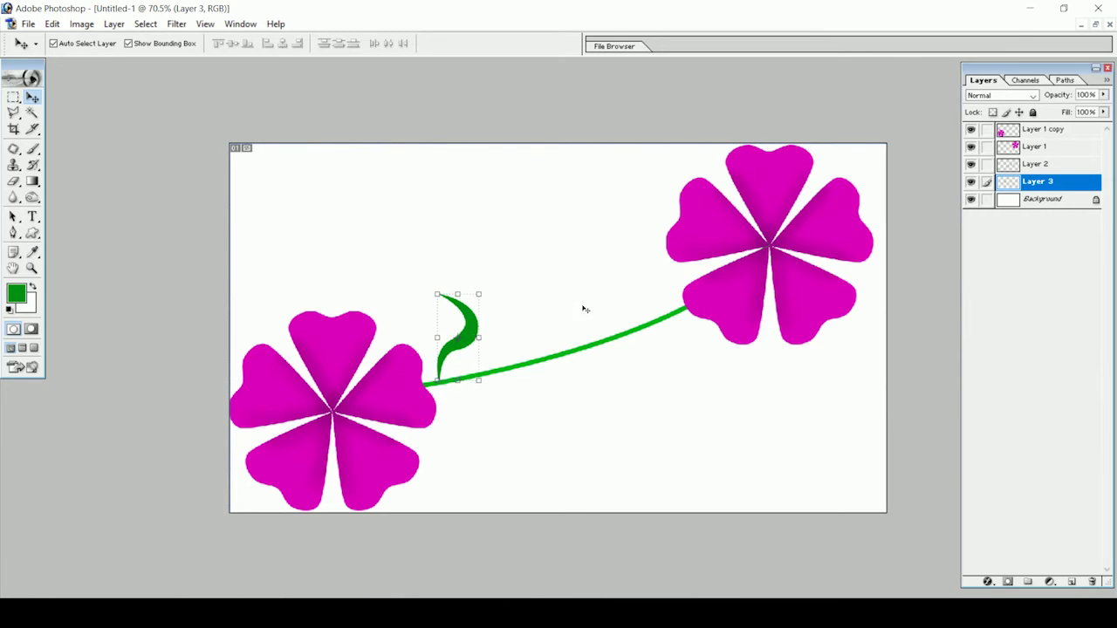
left_click(585, 506)
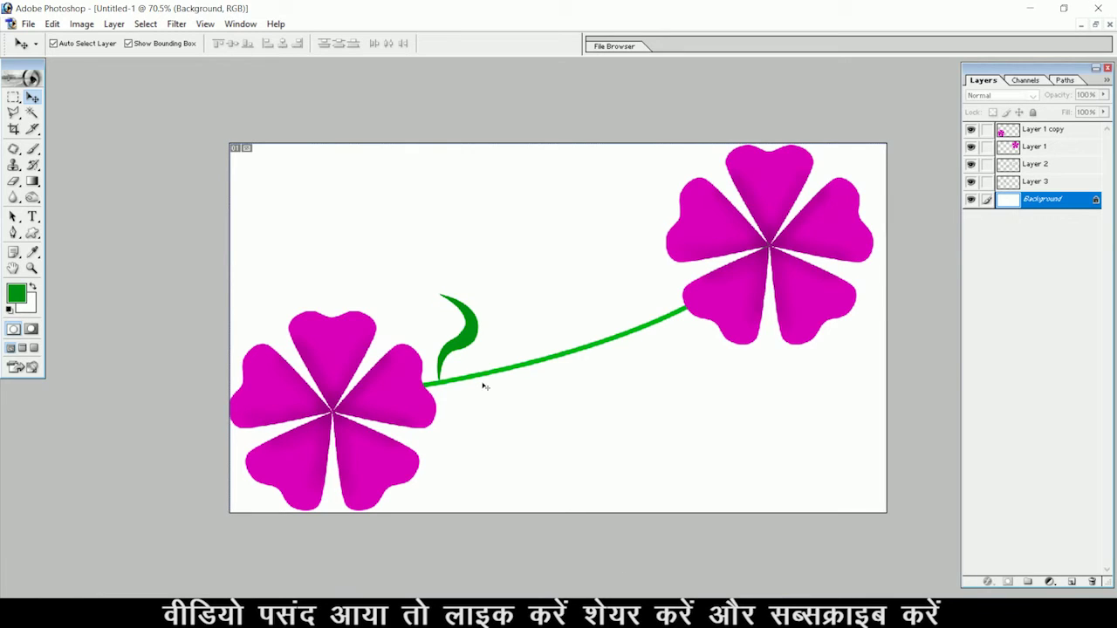
- Duplicate the leaf along the stem, placing five more on the upper side and six along the underside
left_click_drag(468, 329, 672, 286)
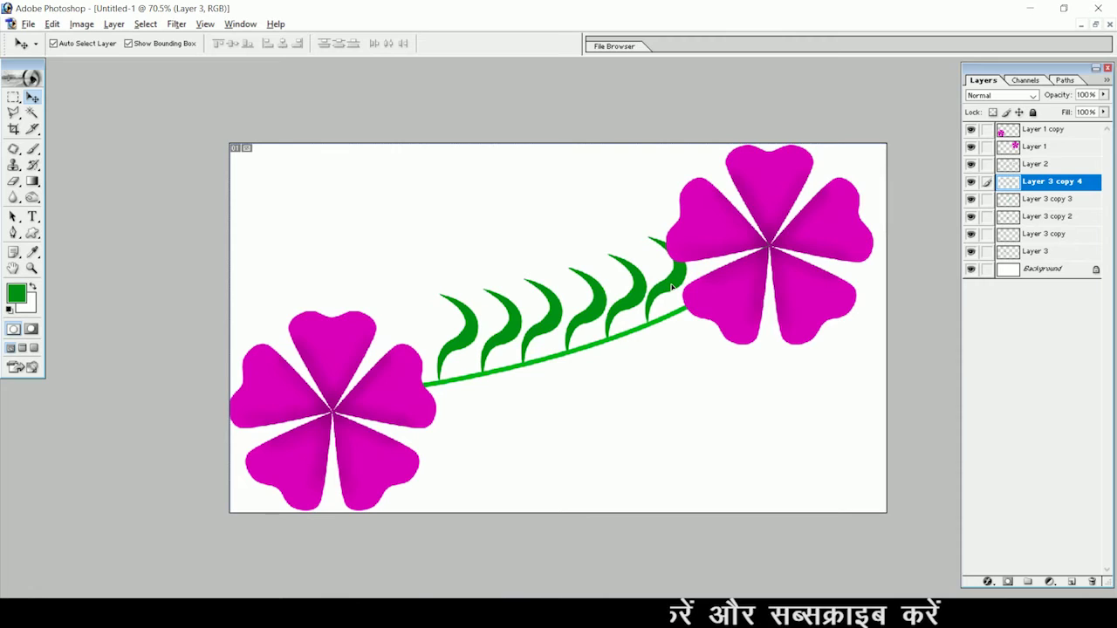
left_click(671, 286, "alt")
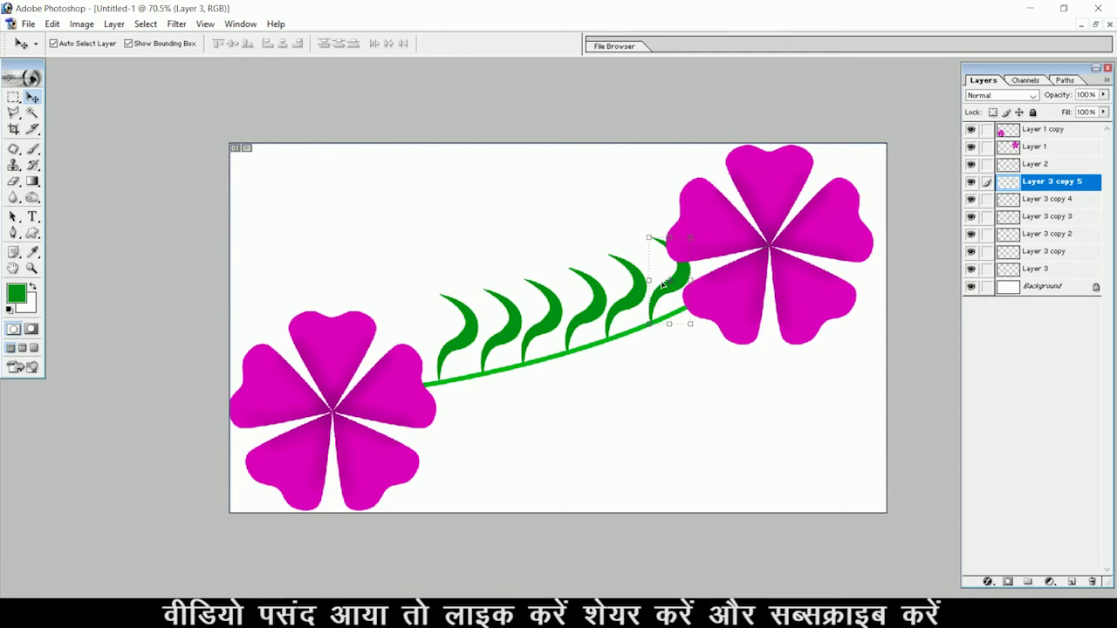
left_click_drag(469, 345, 529, 401)
left_click_drag(528, 401, 707, 351)
left_click(797, 402)
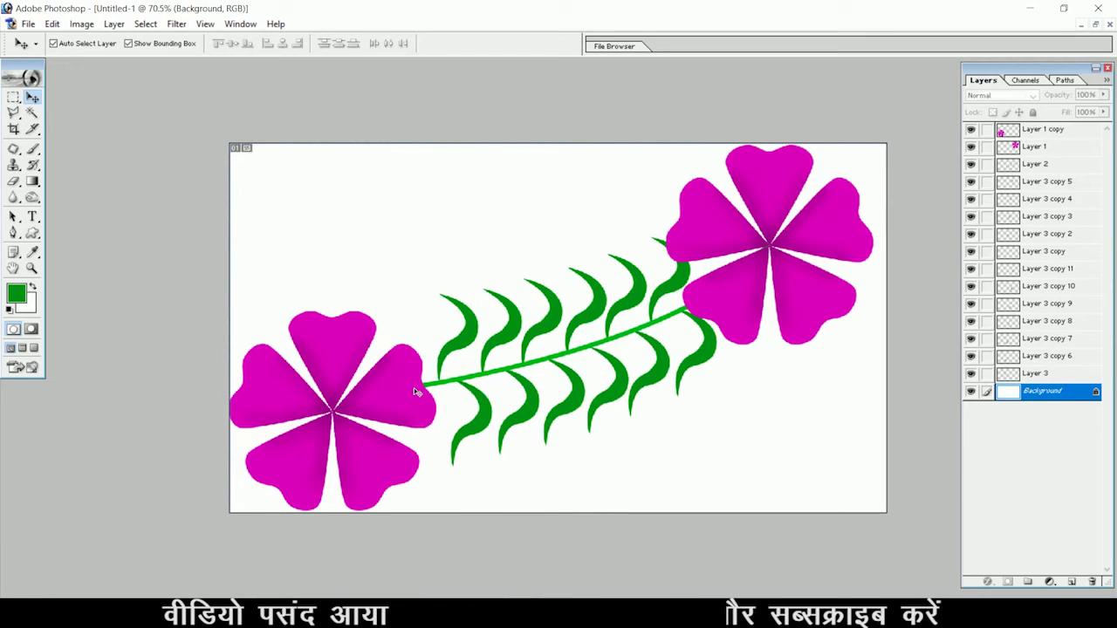
- Duplicate a lower leaf, scale the copy to about 70%, and place small copies inside the first, second, third and sixth lower leaves
left_click_drag(529, 408, 530, 435)
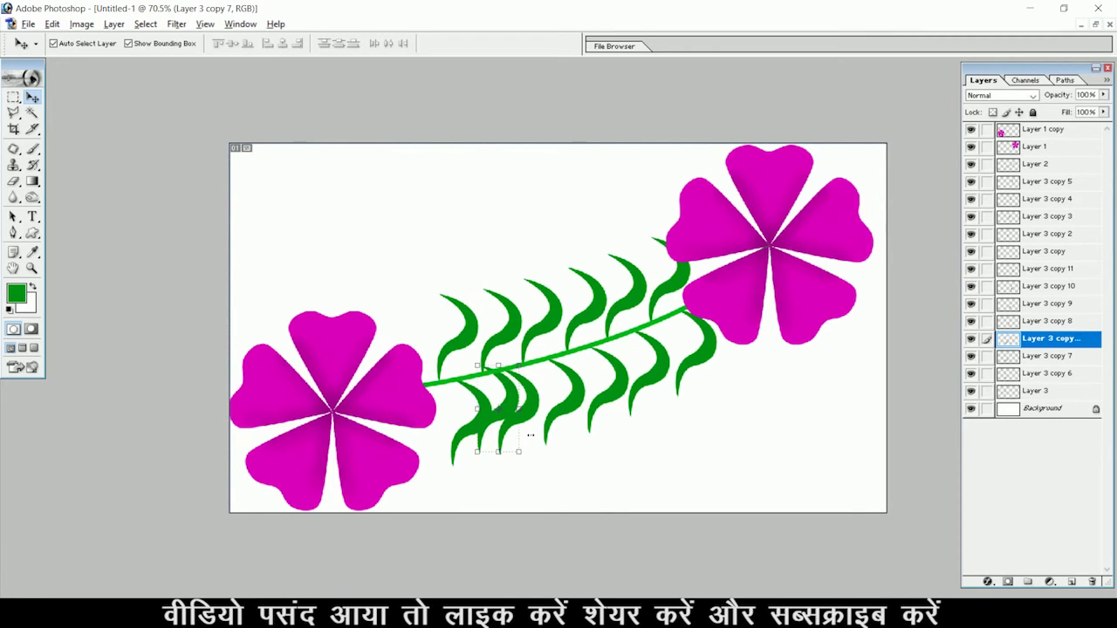
left_click_drag(515, 398, 520, 405)
left_click_drag(522, 459, 509, 432)
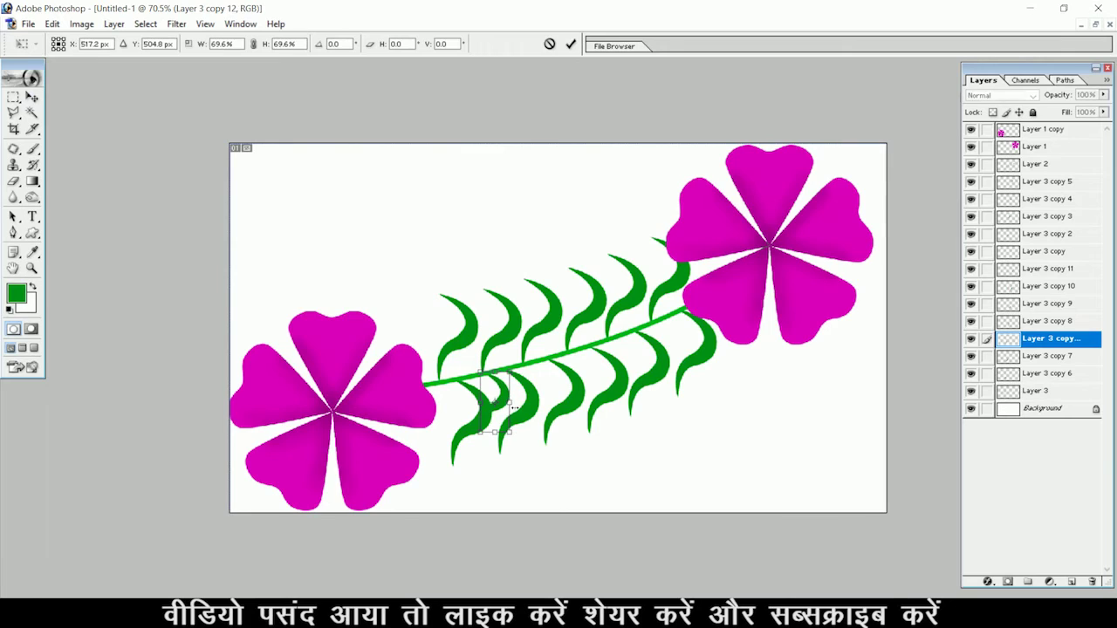
key("Return")
left_click_drag(519, 397, 693, 343)
left_click(578, 429)
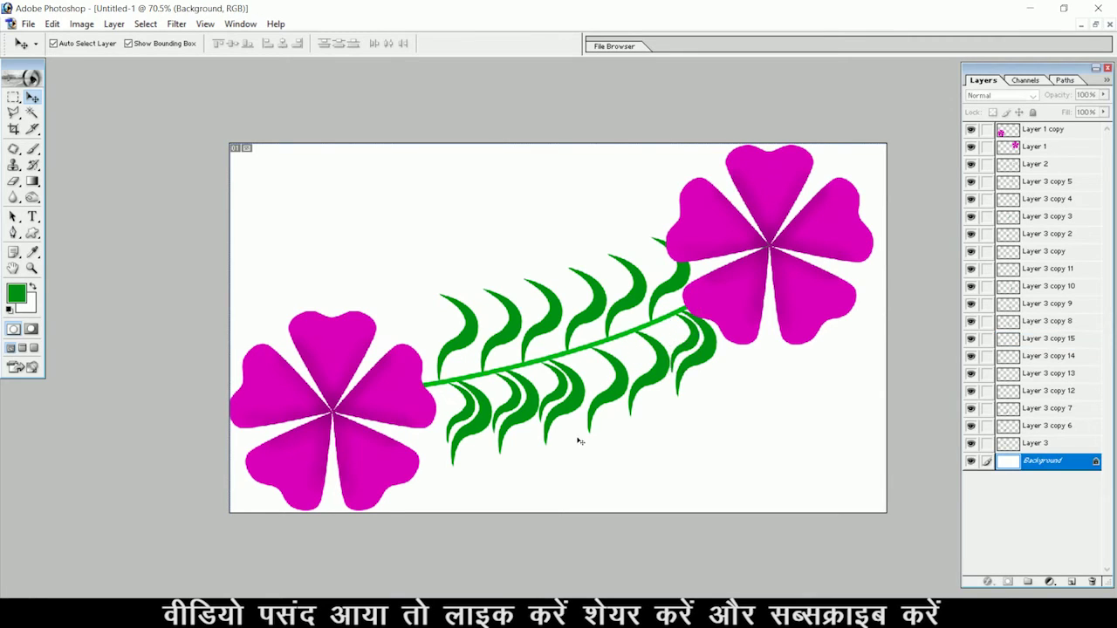
- Place small leaf copies inside the fourth and fifth lower leaves, adjusting the first copy with Free Transform
left_click_drag(560, 375, 601, 364)
key("ctrl+t")
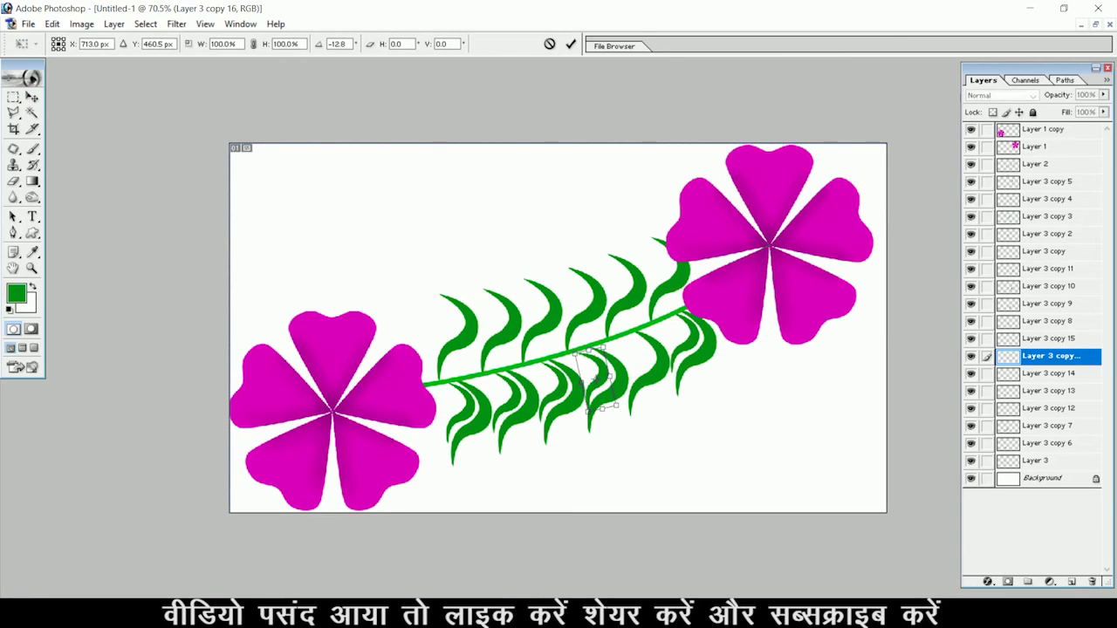
key("Return")
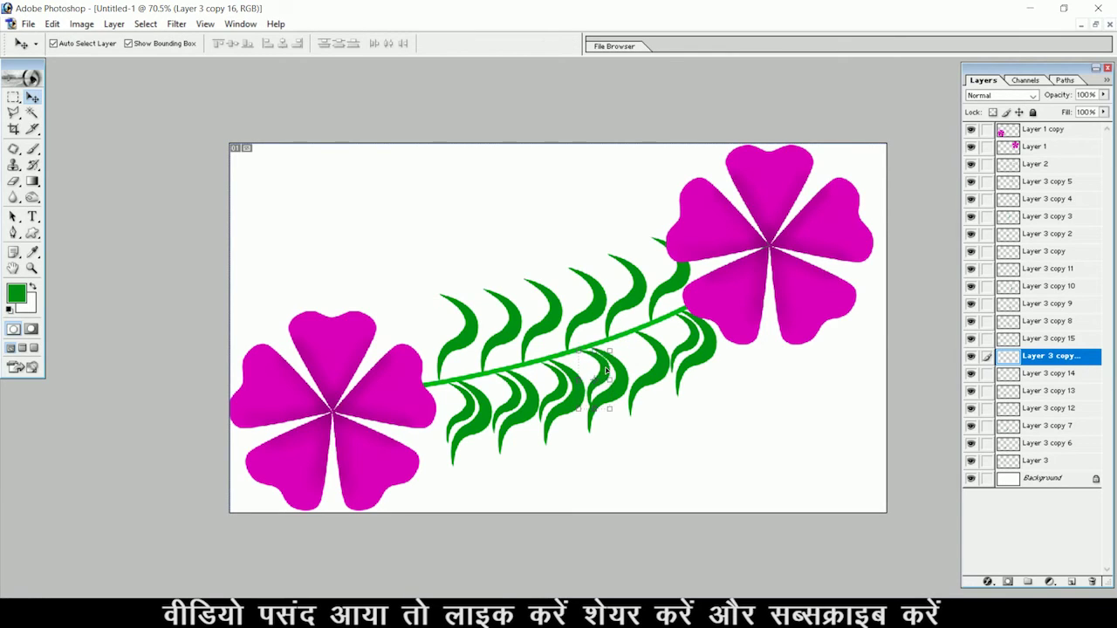
left_click_drag(607, 370, 648, 353)
left_click(659, 429)
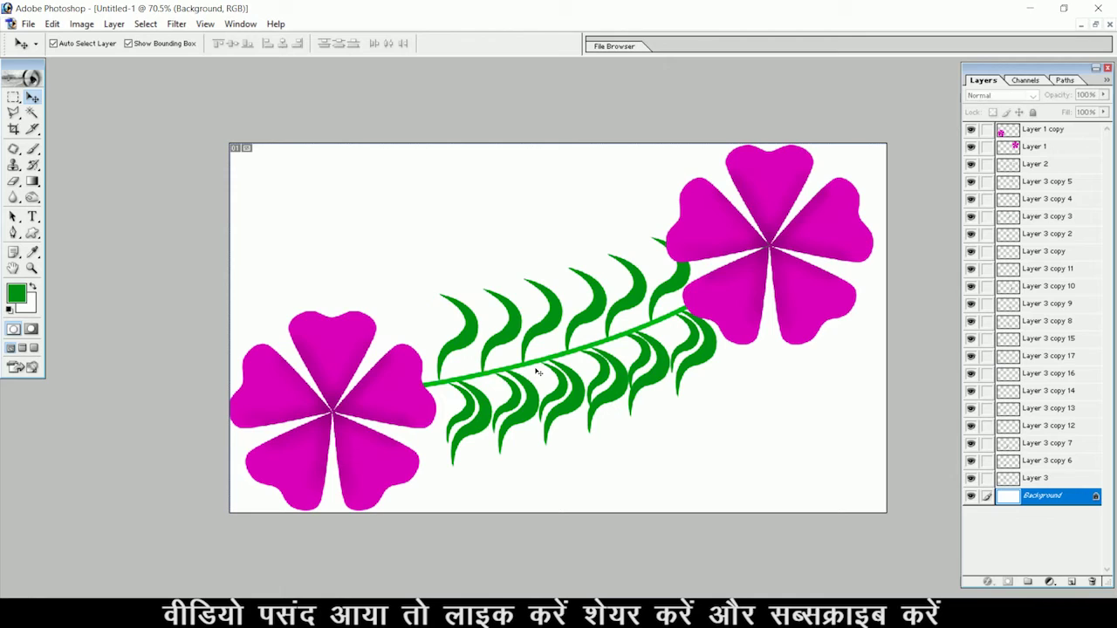
- Try adding smaller leaf copies to the stem's upper side, and undo these additions
left_click_drag(474, 329, 597, 346)
key("Return")
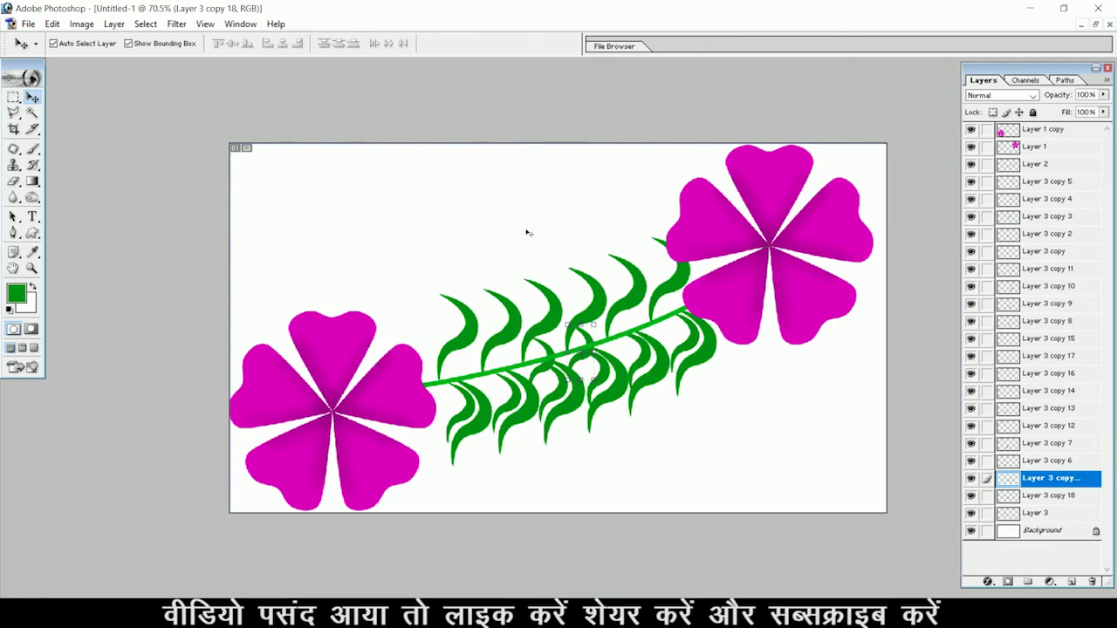
left_click(833, 402)
key("ctrl+alt+z")
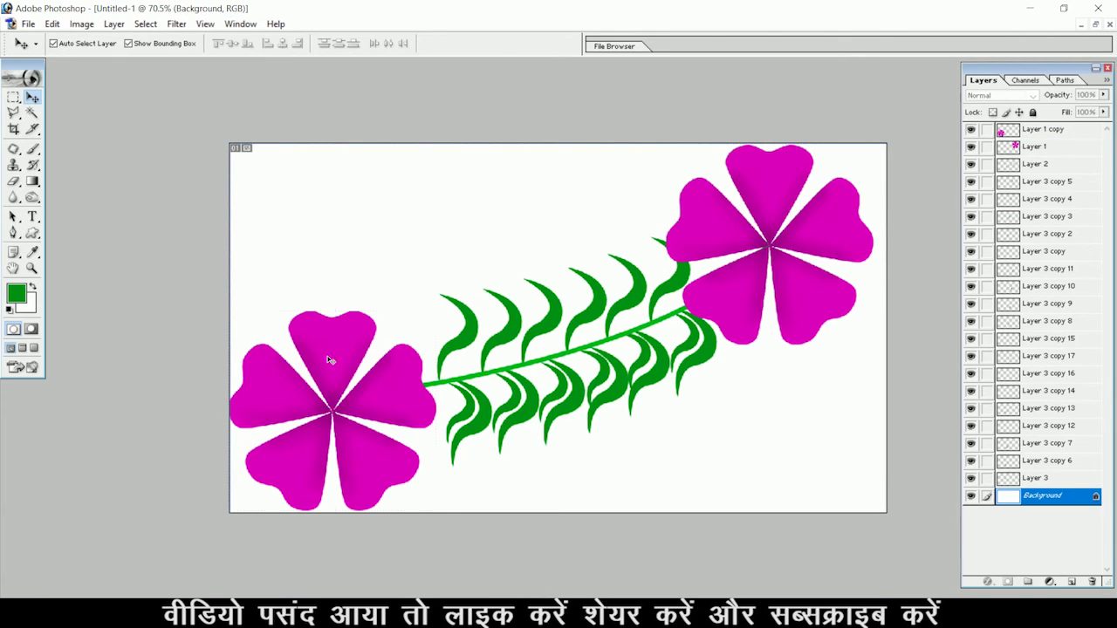
- Duplicate the lower-left flower, shrink the copy into the canvas's upper-left corner, and place another small copy in the lower-right corner
left_click_drag(324, 361, 410, 274)
left_click_drag(523, 420, 423, 323)
key("Return")
left_click_drag(395, 265, 858, 456)
- Fill the two small corner flowers with yellow FFF600, starting with the lower-right one, and deselect
left_click(1008, 134, "ctrl")
left_click(21, 295)
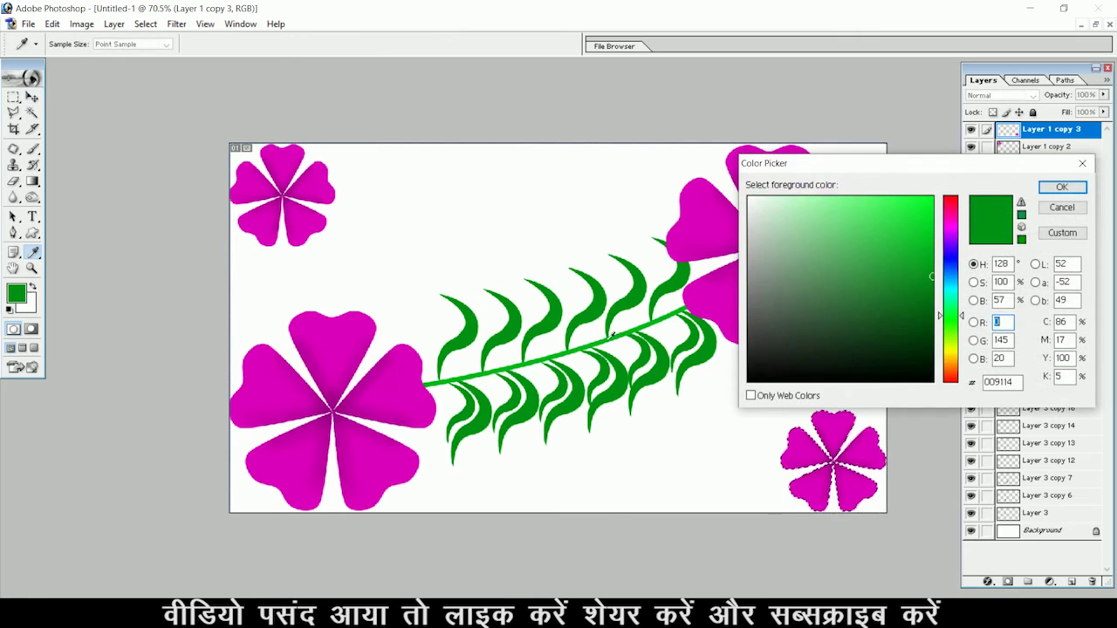
left_click(951, 352)
mouse_move(921, 236)
left_mouse_down()
mouse_move(973, 201)
mouse_move(966, 194)
left_mouse_up()
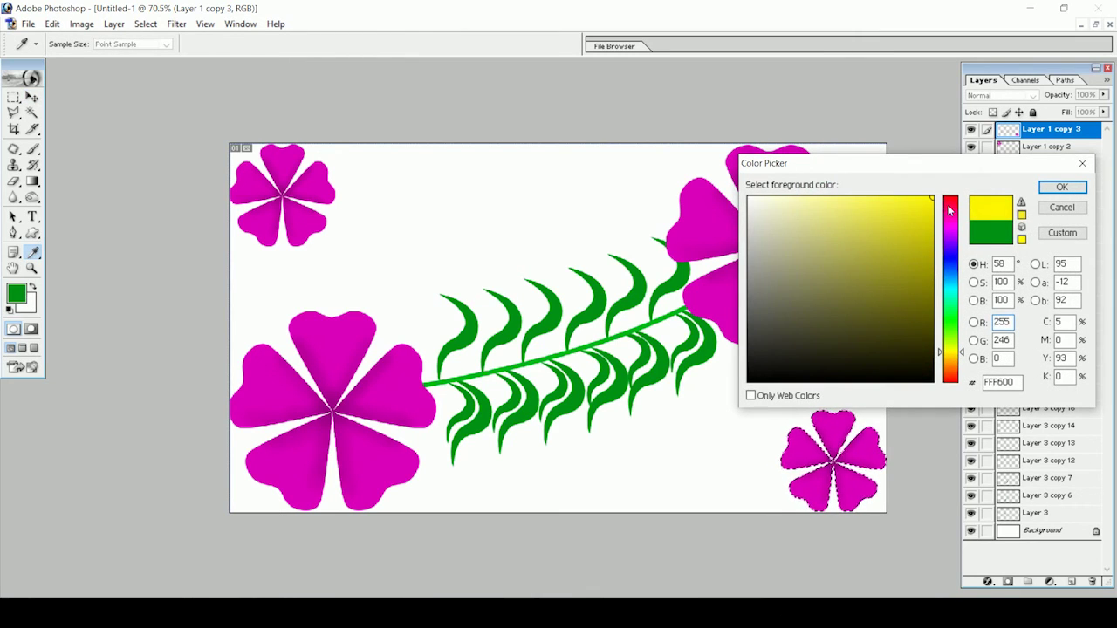
key("Return")
key("alt+BackSpace")
key("ctrl+d")
left_click(282, 192)
left_click(1012, 149, "ctrl")
key("alt+BackSpace")
key("ctrl+d")
- Make the Background the active layer and switch to the Gradient tool
right_click(559, 222)
left_click(563, 218)
key("g")
- Fill the Background with a white-to-black radial gradient, redrawing it outward from the canvas center with a wider spread
left_click_drag(527, 255, 529, 517)
left_click_drag(564, 343, 896, 335)
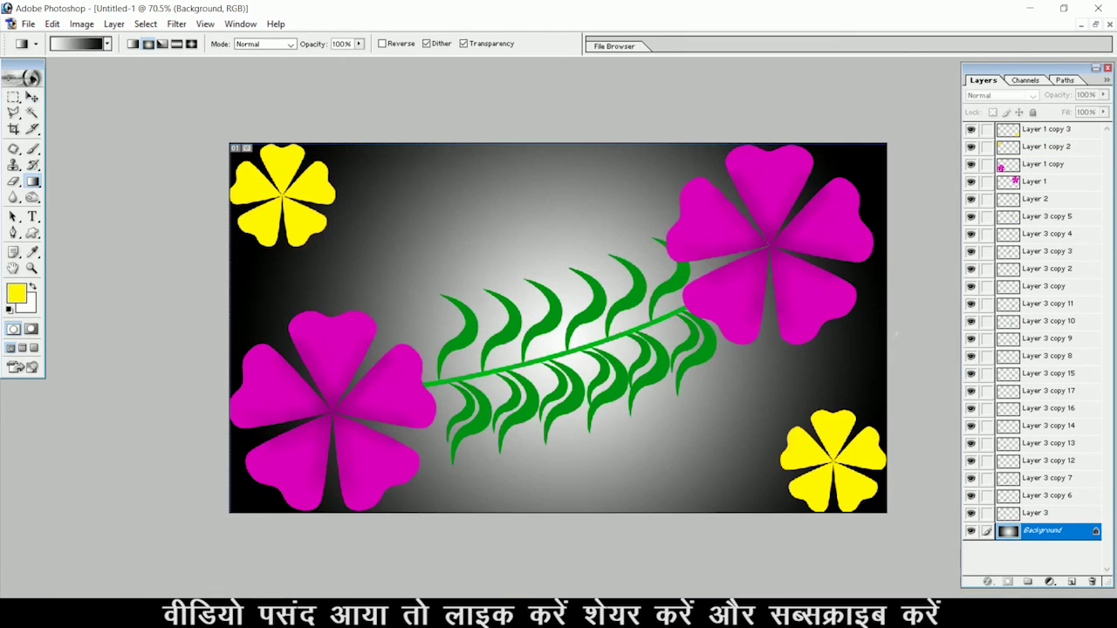
left_click_drag(586, 322, 1115, 281)
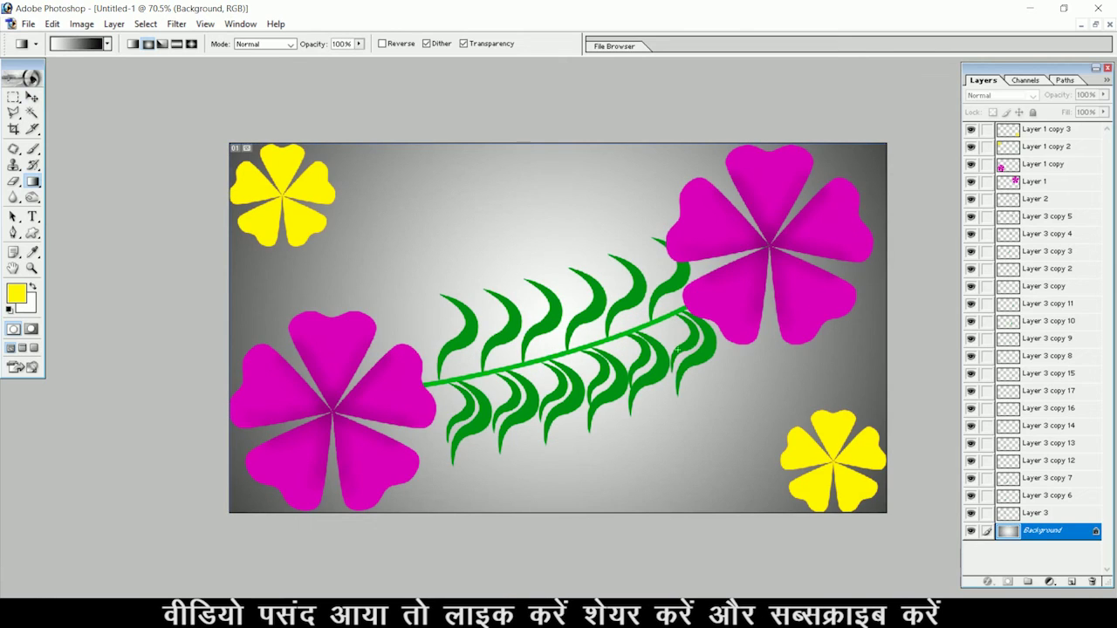
- Choose the red-to-green gradient preset and fill the Background radially from the canvas center to near its right edge
left_click(78, 44)
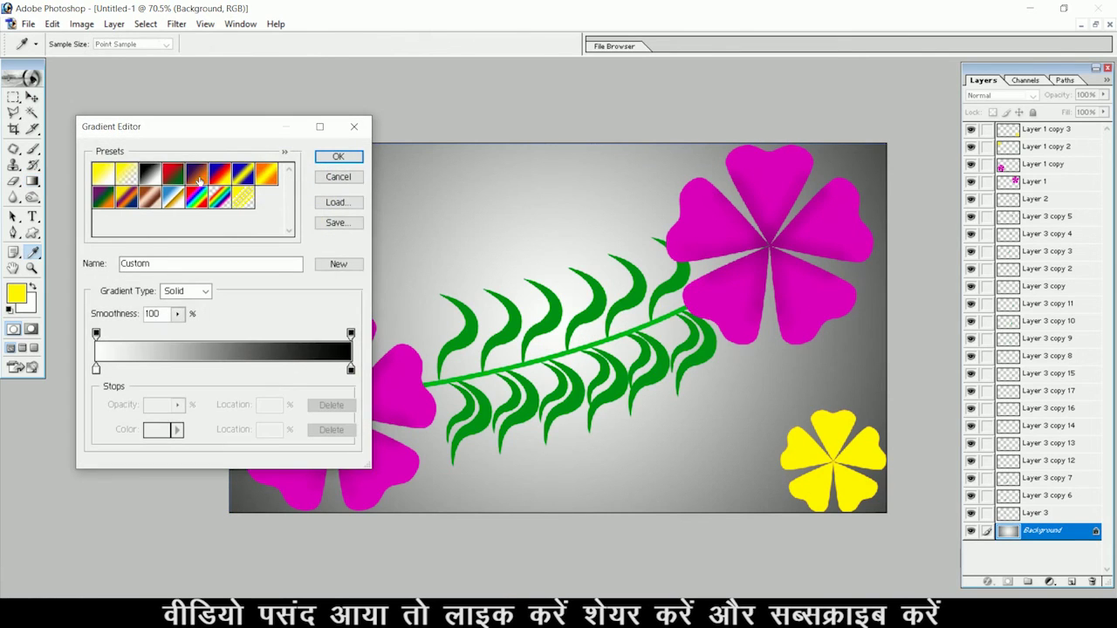
left_click(200, 180)
left_click(338, 156)
left_click_drag(515, 253, 873, 489)
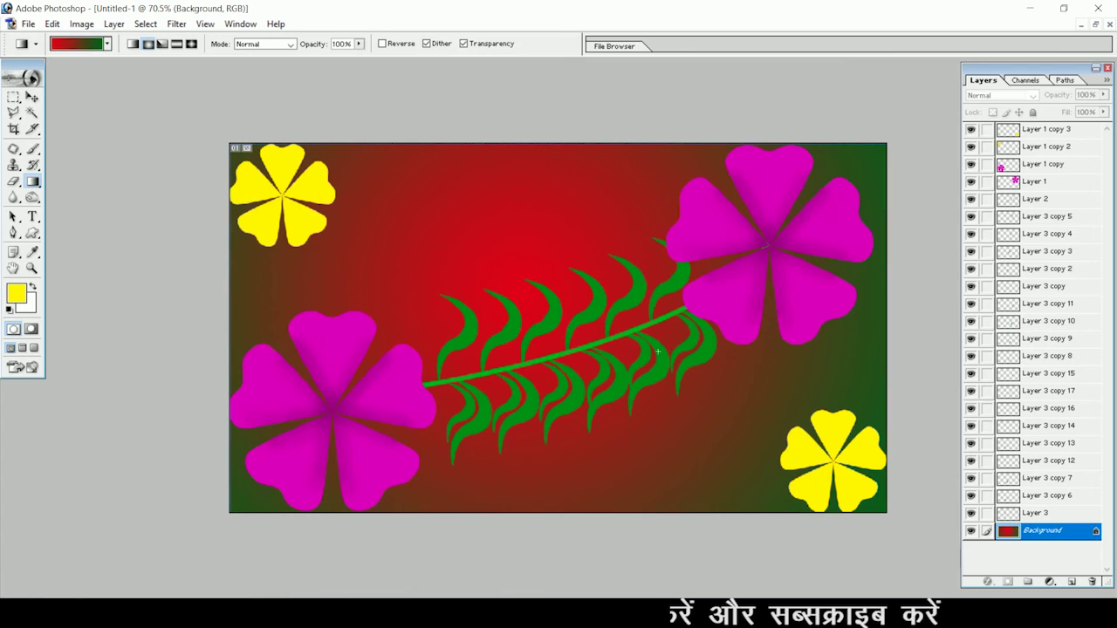
left_click_drag(551, 346, 899, 297)
left_click_drag(891, 342, 891, 341)
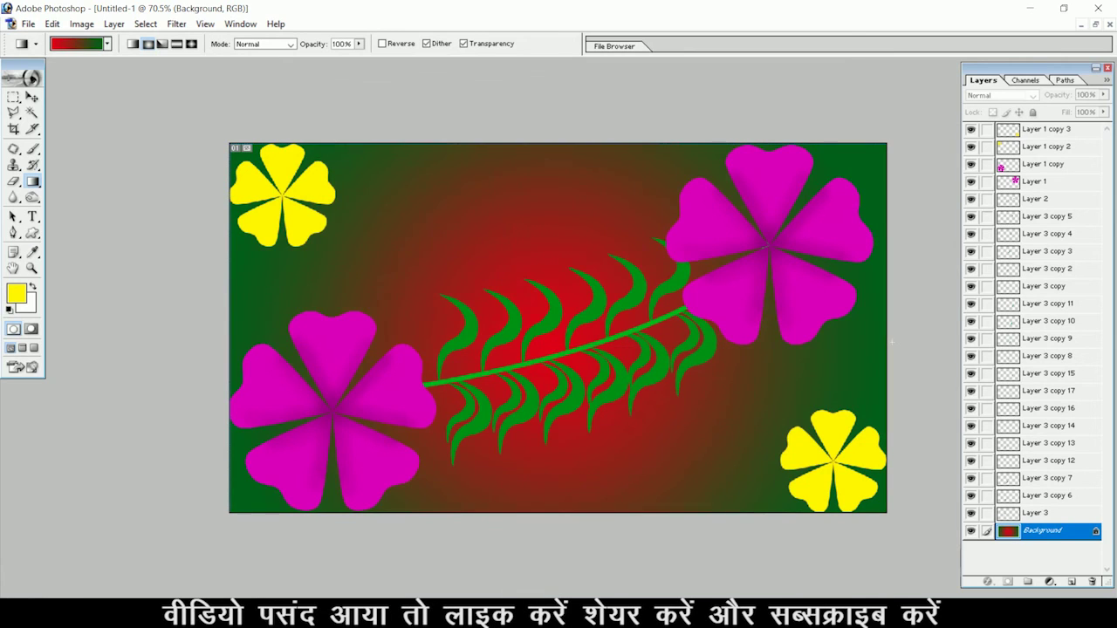
left_click_drag(552, 344, 1052, 329)
left_click_drag(557, 341, 864, 338)
left_click(38, 97)
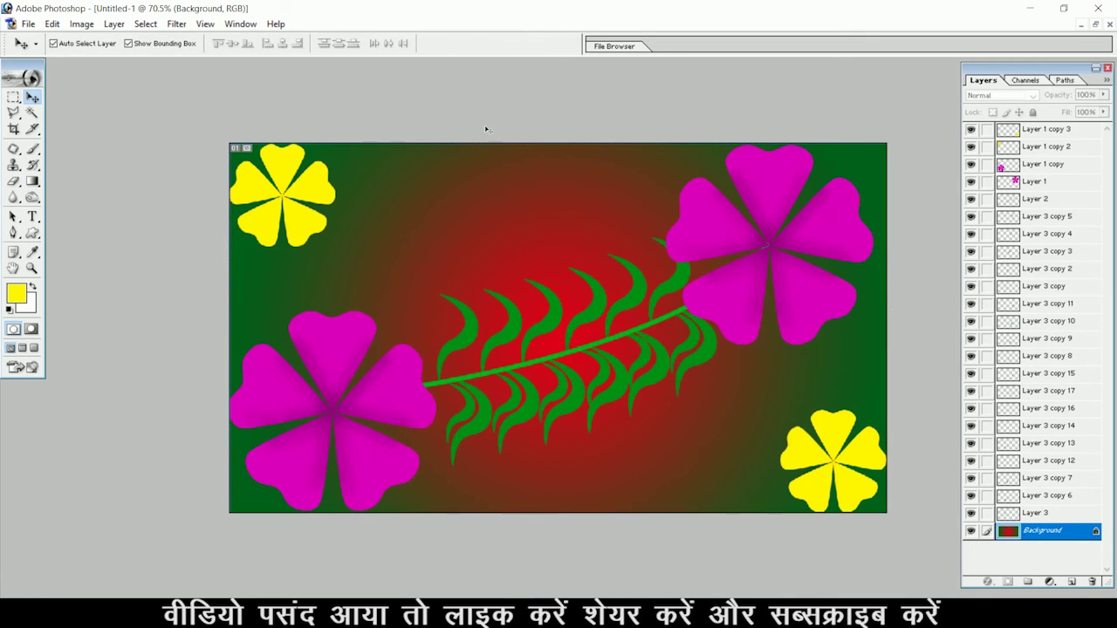